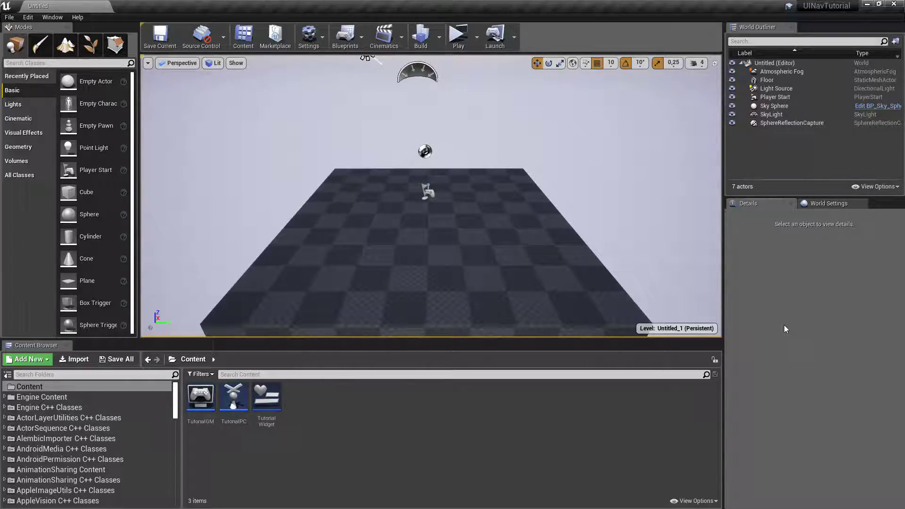
Step: Open the TutorialPC blueprint and expand the UINavController settings of its UINavPCComp component down to the key data tables
{"action": "double_click", "coordinate": [234, 398]}
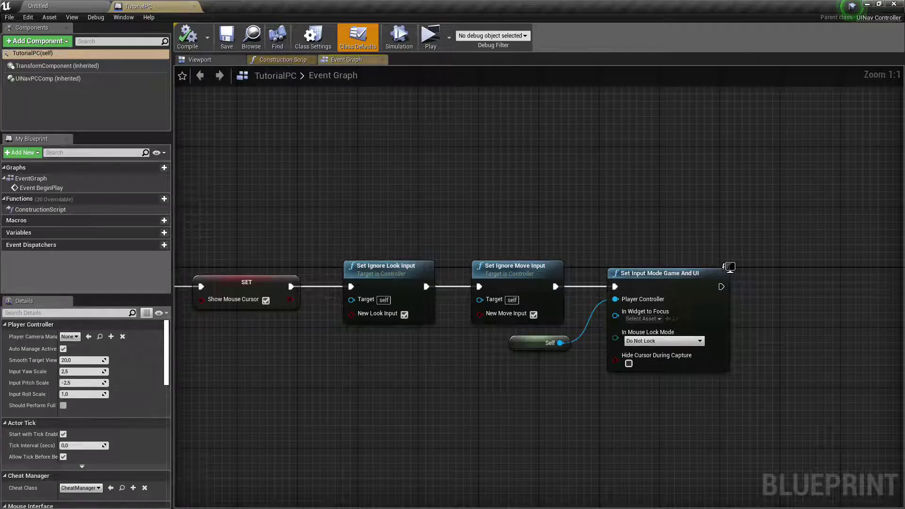
{"action": "left_click", "coordinate": [30, 78]}
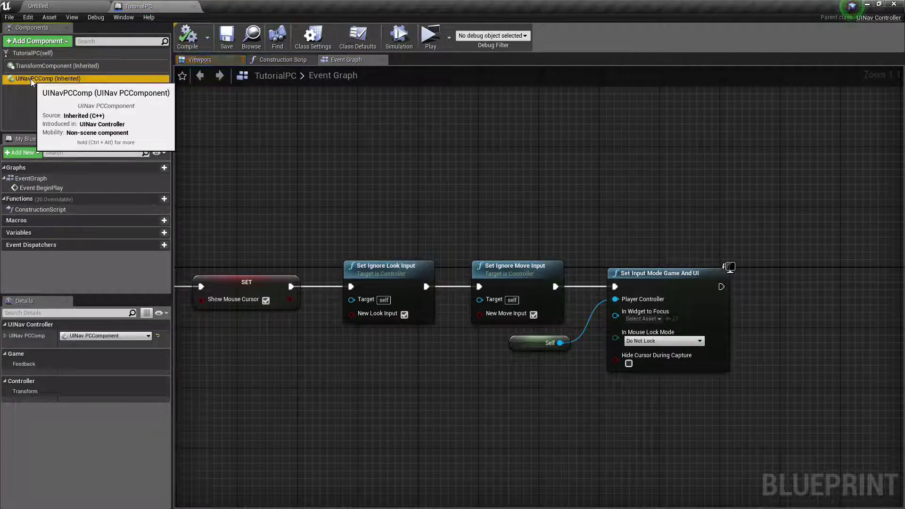
{"action": "left_click", "coordinate": [5, 335]}
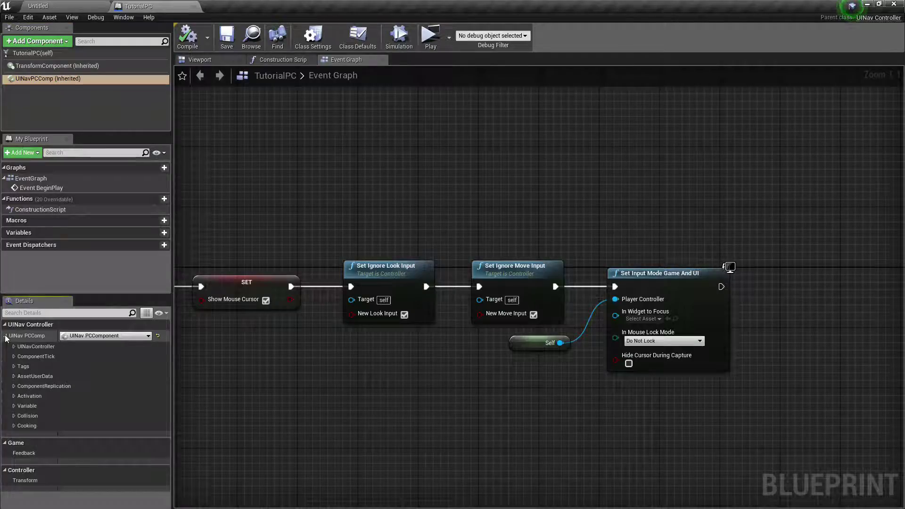
{"action": "left_click", "coordinate": [13, 346]}
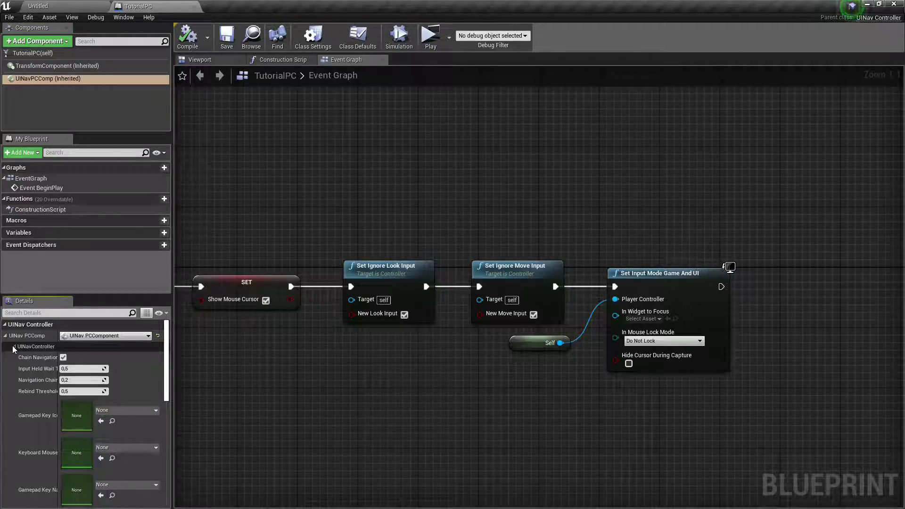
{"action": "scroll", "coordinate": [52, 388], "scroll_direction": "down", "scroll_amount": 3}
{"action": "scroll", "coordinate": [53, 387], "scroll_direction": "down", "scroll_amount": 1}
{"action": "mouse_move", "coordinate": [58, 376]}
{"action": "left_mouse_down"}
{"action": "mouse_move", "coordinate": [91, 375]}
{"action": "mouse_move", "coordinate": [75, 378]}
{"action": "left_mouse_up"}
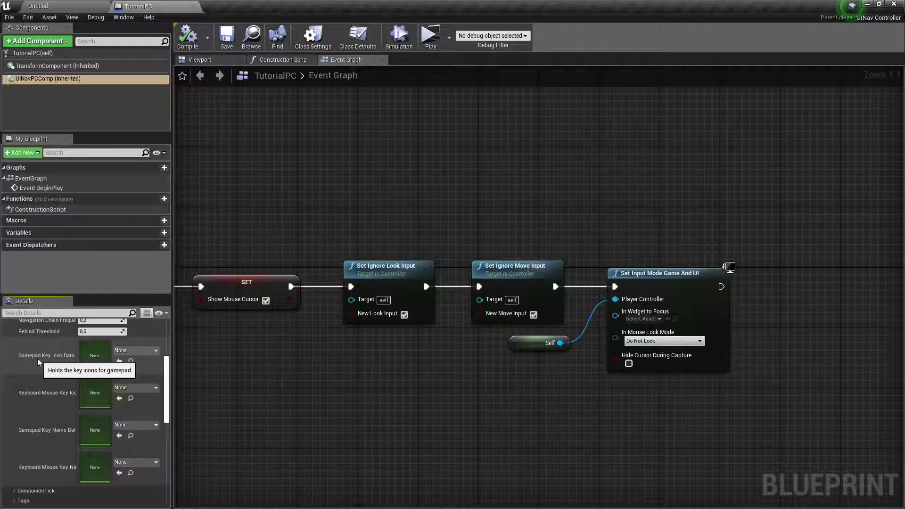
{"action": "mouse_move", "coordinate": [47, 396]}
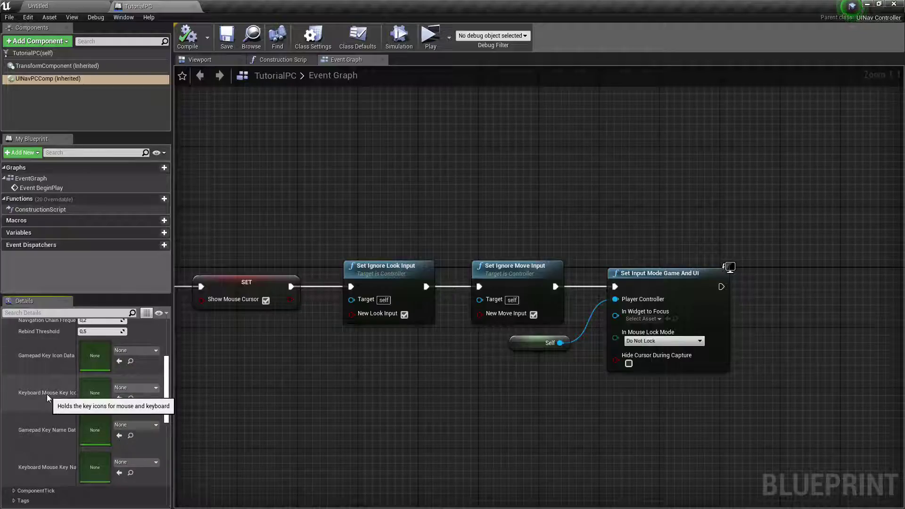
Step: Assign XBoxIconTable as the gamepad key icon data and KeyboardMouseIconTable as the keyboard and mouse key icon data
{"action": "left_click", "coordinate": [134, 350]}
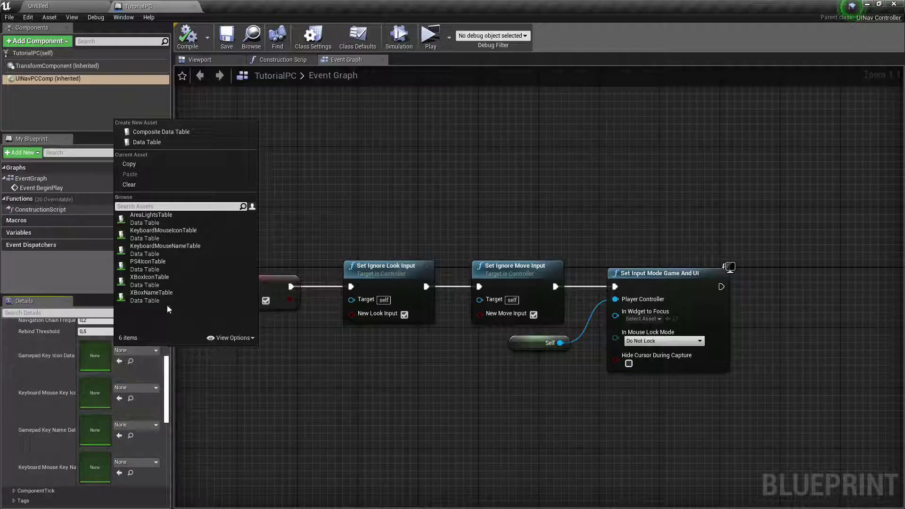
{"action": "left_click", "coordinate": [172, 279]}
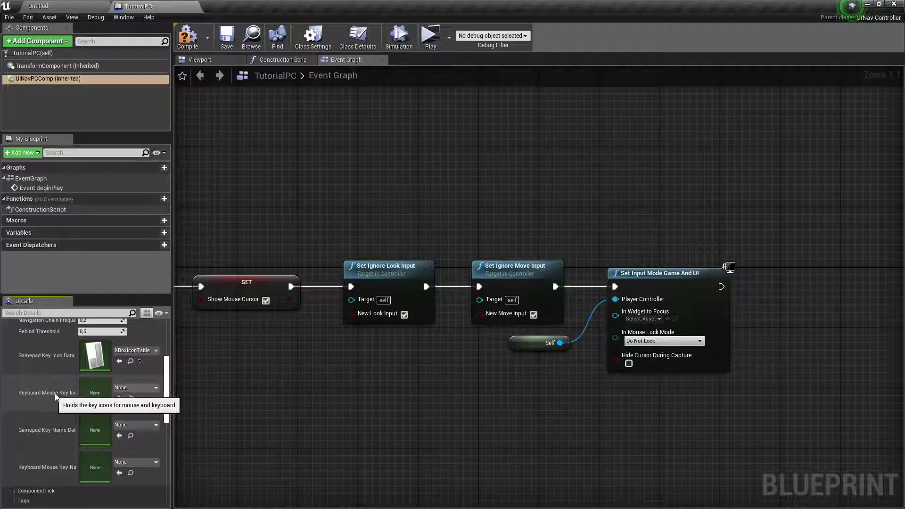
{"action": "left_click", "coordinate": [128, 388]}
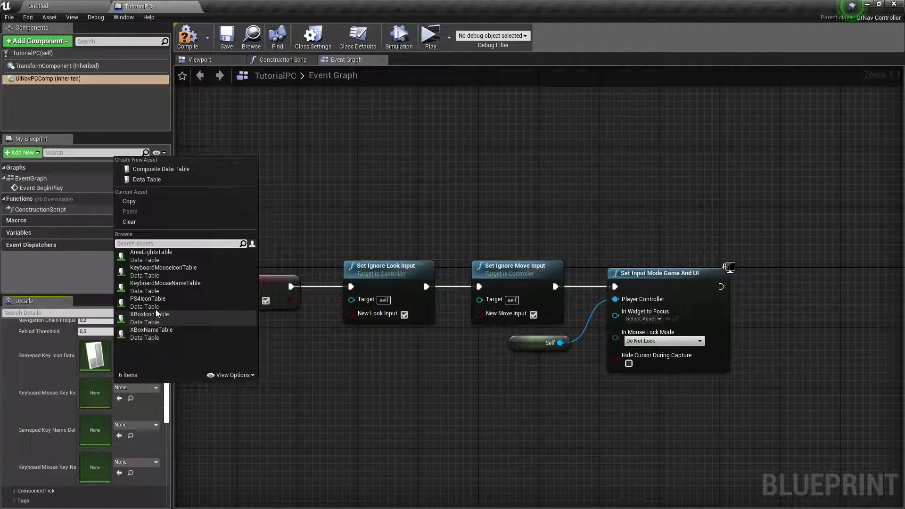
{"action": "left_click", "coordinate": [185, 273]}
Step: Assign XBoxNameTable and KeyboardMouseNameTable as the gamepad and keyboard/mouse key name data, compile the blueprint, and reselect UINavPCComp
{"action": "left_click", "coordinate": [138, 425]}
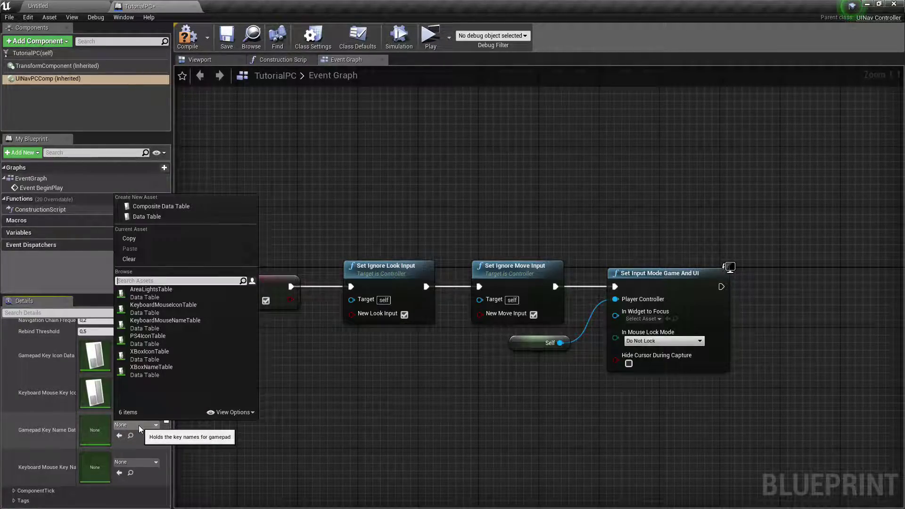
{"action": "left_click", "coordinate": [157, 371]}
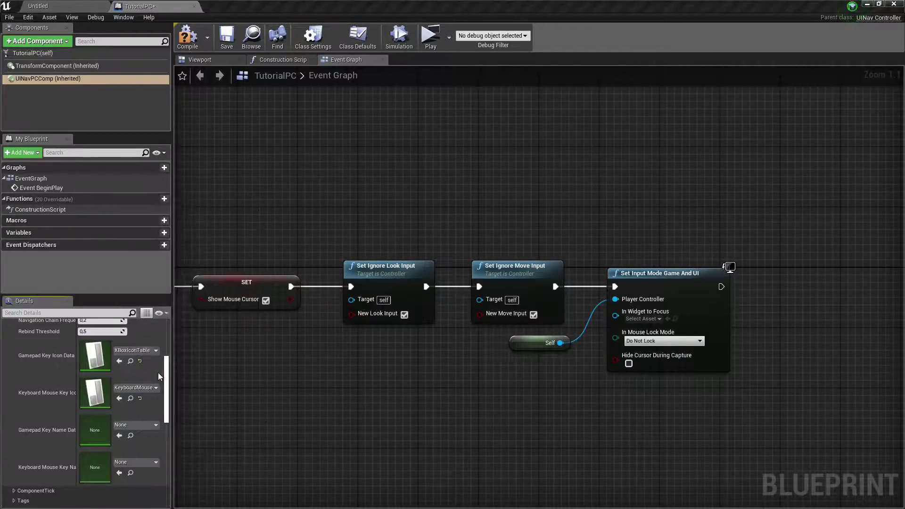
{"action": "left_click", "coordinate": [131, 463]}
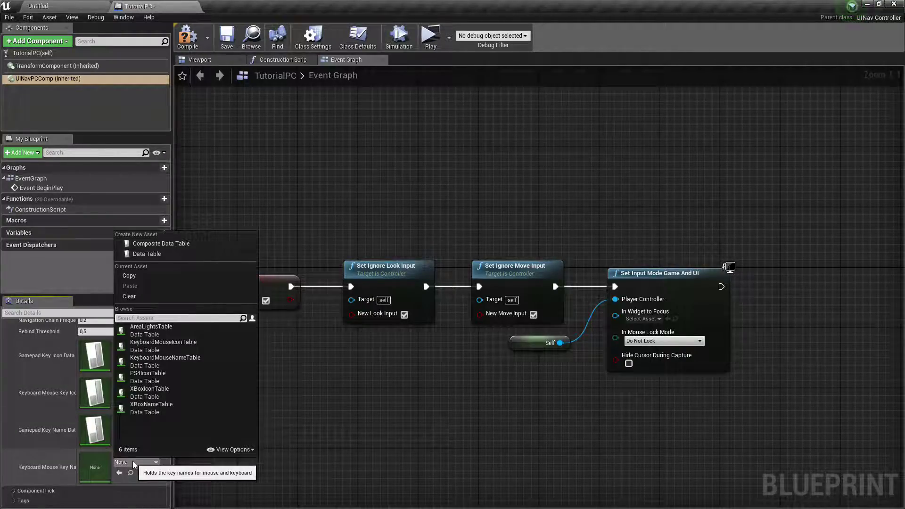
{"action": "left_click", "coordinate": [165, 359]}
{"action": "left_click", "coordinate": [187, 36]}
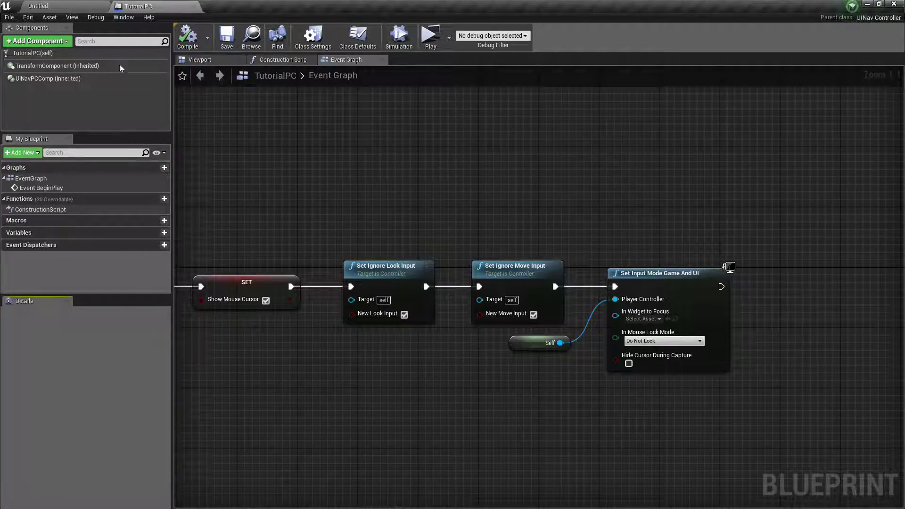
{"action": "left_click", "coordinate": [63, 78]}
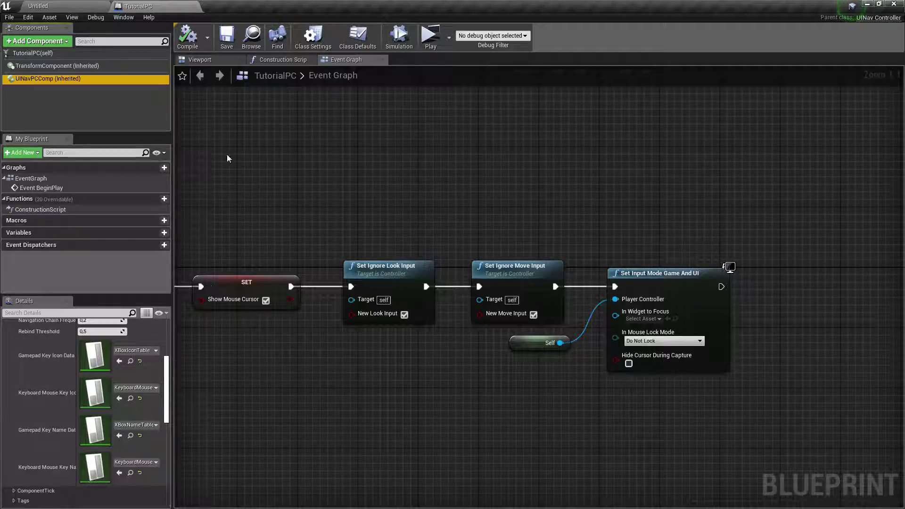
Step: Create a data table in the project's Content folder using the Input Name Mapping row structure
{"action": "left_click", "coordinate": [81, 8]}
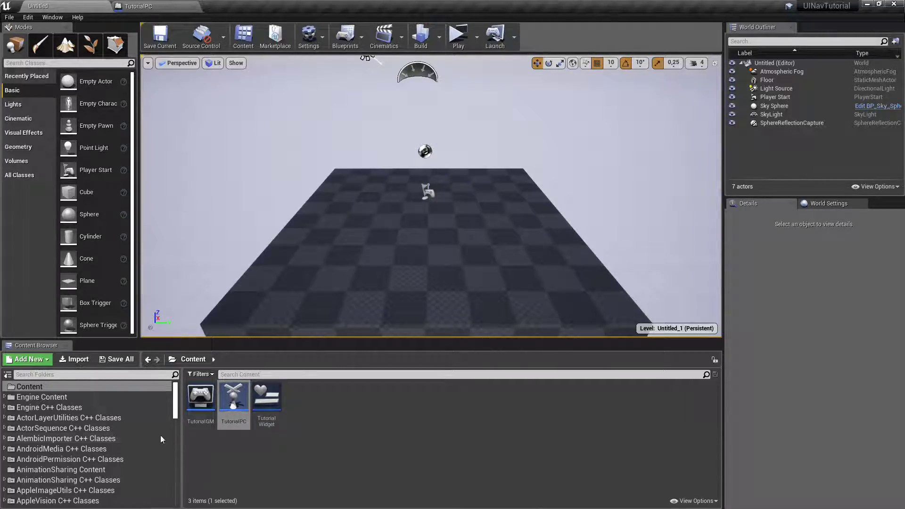
{"action": "left_click", "coordinate": [346, 419]}
{"action": "right_click", "coordinate": [314, 401]}
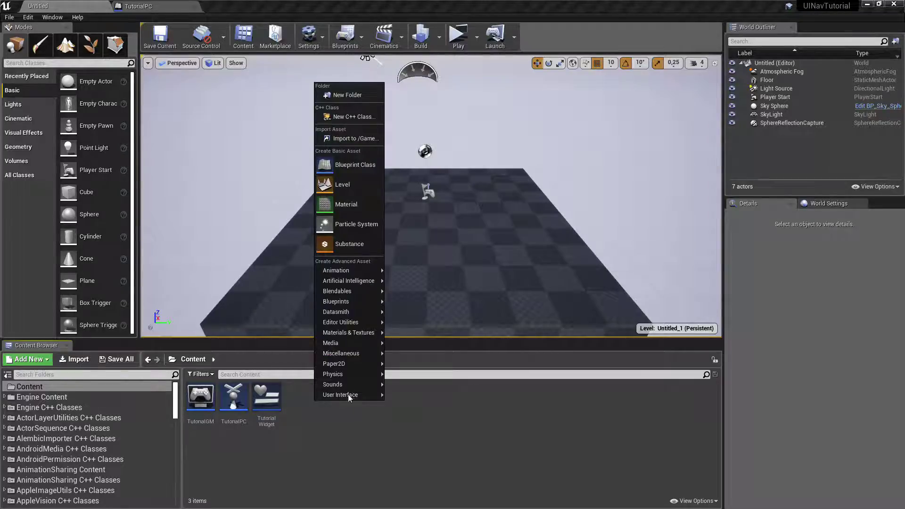
{"action": "mouse_move", "coordinate": [344, 375]}
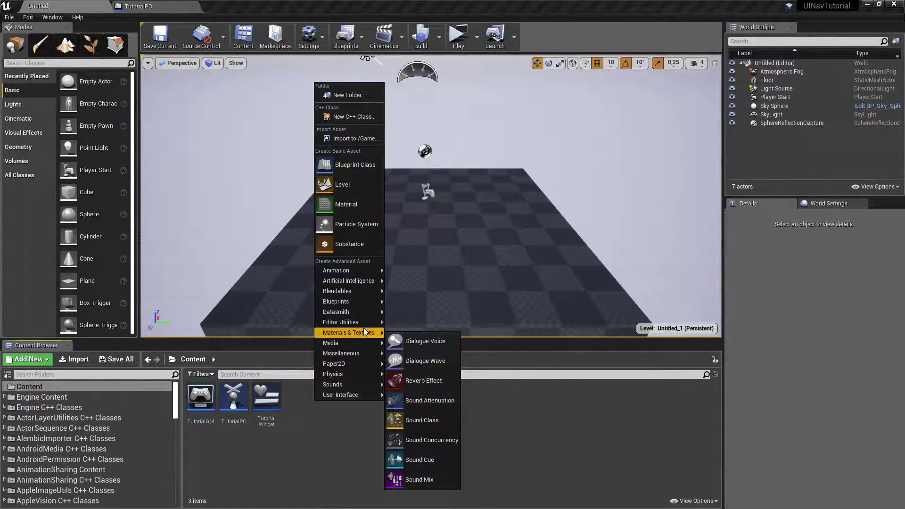
{"action": "mouse_move", "coordinate": [341, 353]}
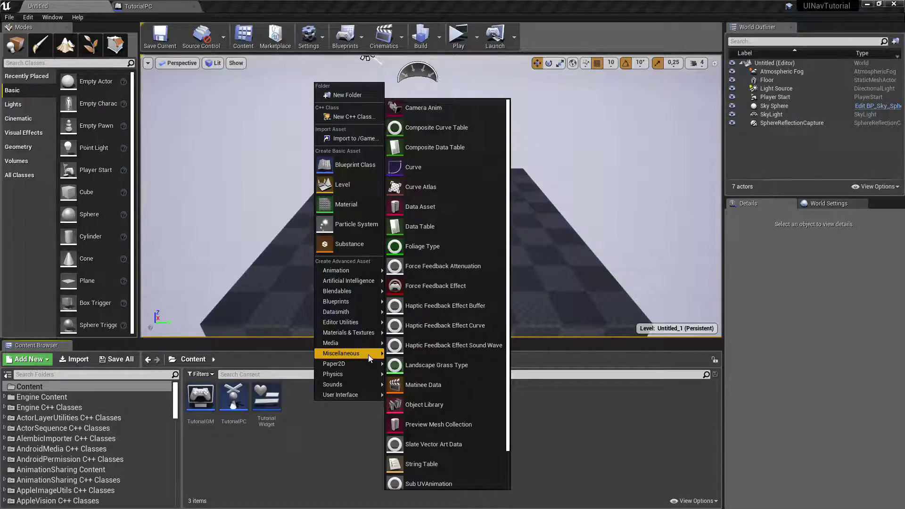
{"action": "left_click", "coordinate": [437, 226]}
{"action": "left_click", "coordinate": [435, 236]}
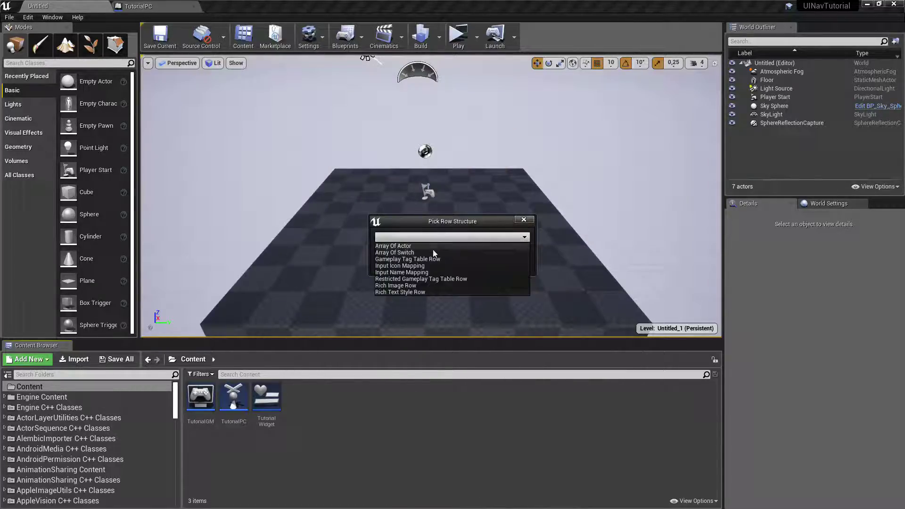
{"action": "left_click", "coordinate": [408, 273]}
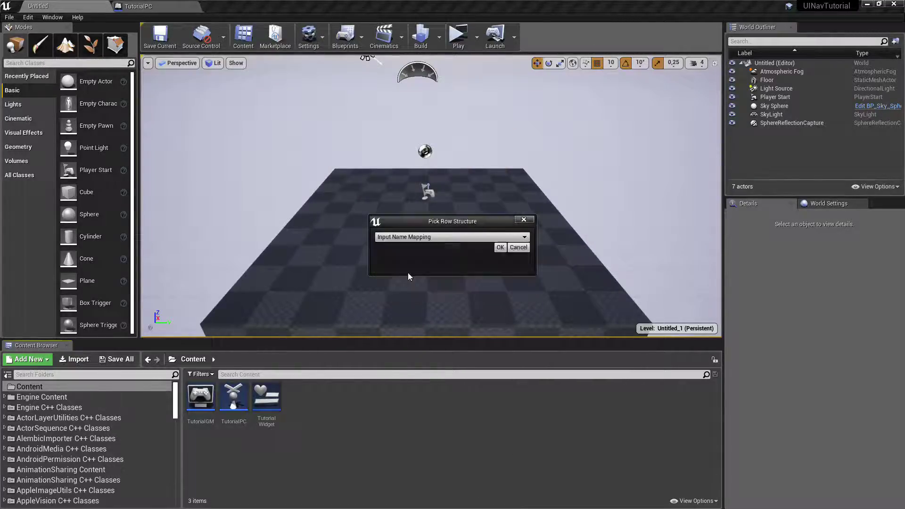
{"action": "left_click", "coordinate": [500, 248]}
Step: Name the new data table MyNameTable, then open it and add a row
{"action": "type", "text": "NameTabl"}
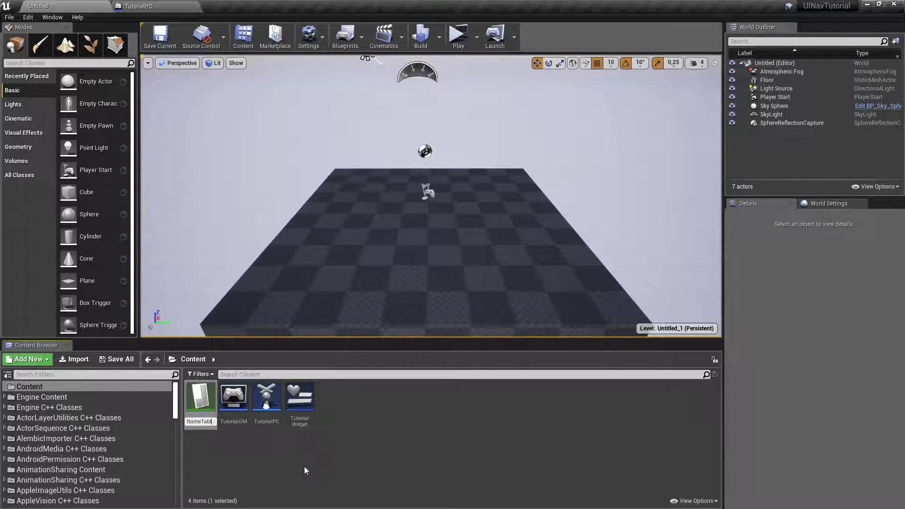
{"action": "type", "text": "e"}
{"action": "key", "text": "Return"}
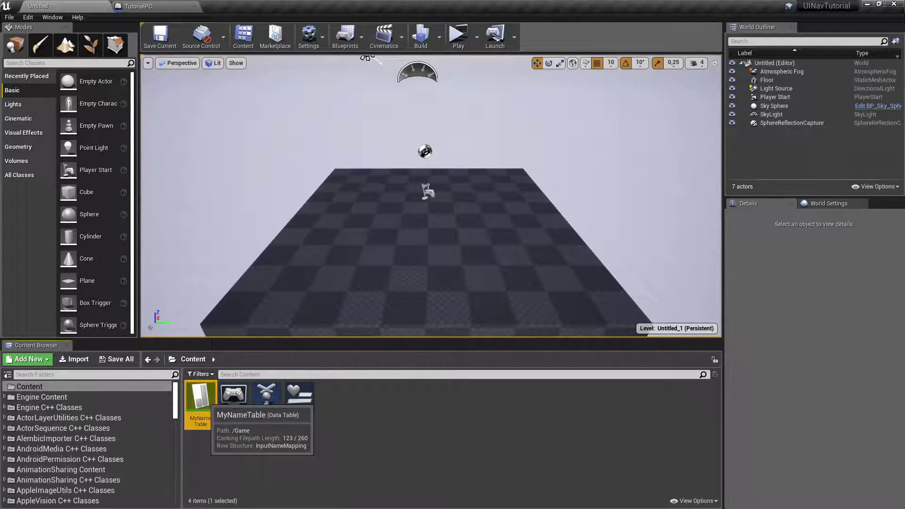
{"action": "double_click", "coordinate": [200, 400]}
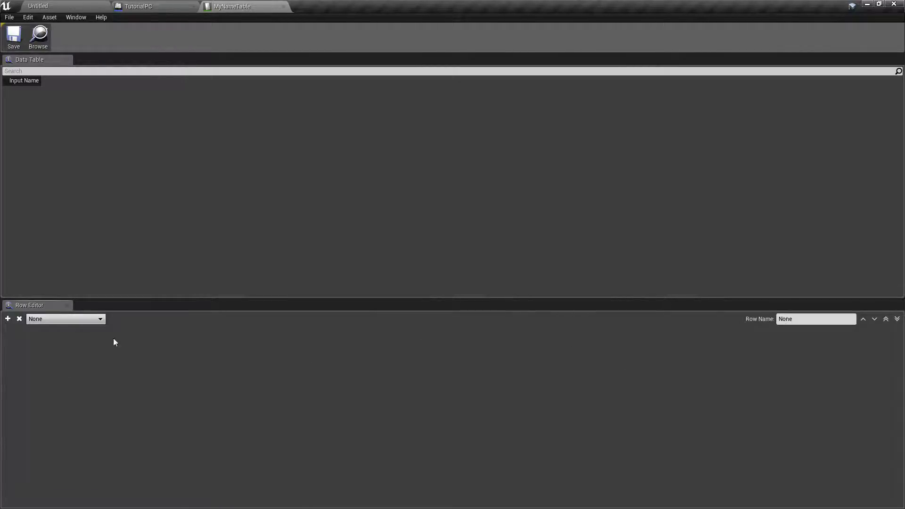
{"action": "left_click", "coordinate": [8, 318]}
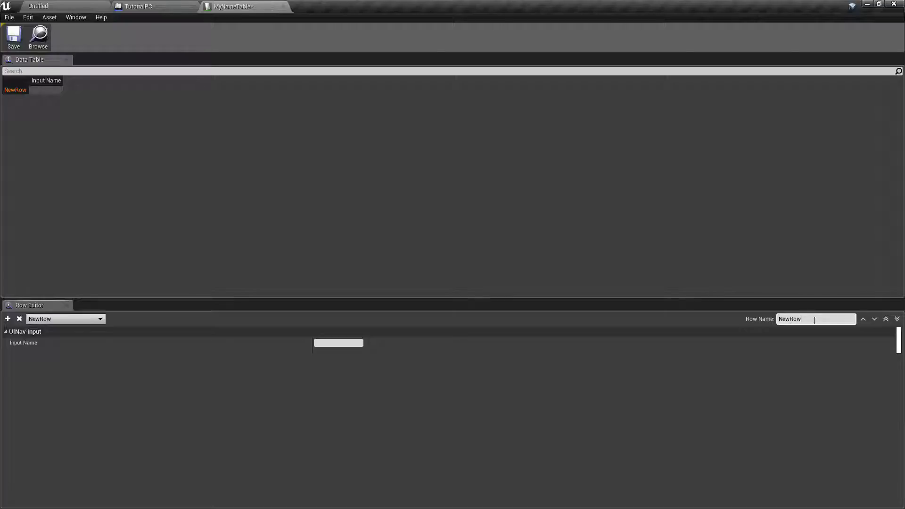
Step: Open XBoxIconTable from the Data folder of UINavigation Content
{"action": "left_click", "coordinate": [42, 5]}
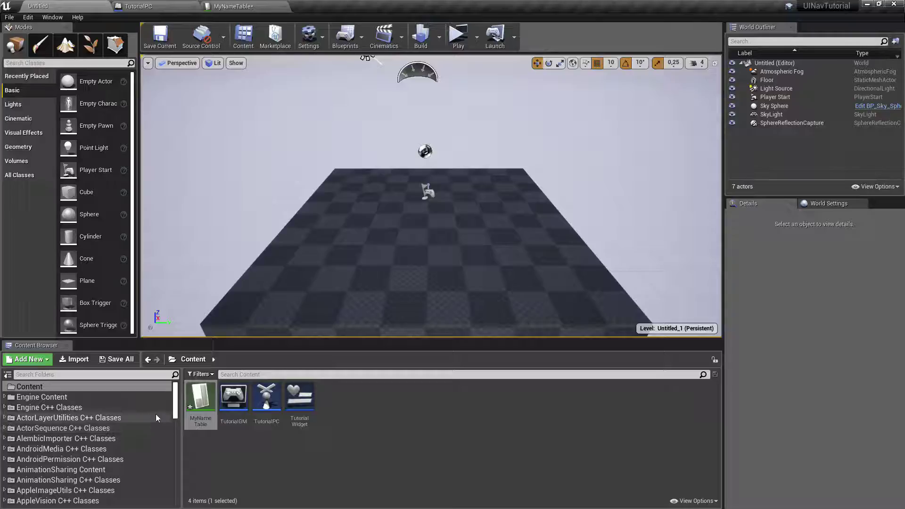
{"action": "scroll", "coordinate": [60, 465], "scroll_direction": "down", "scroll_amount": 20}
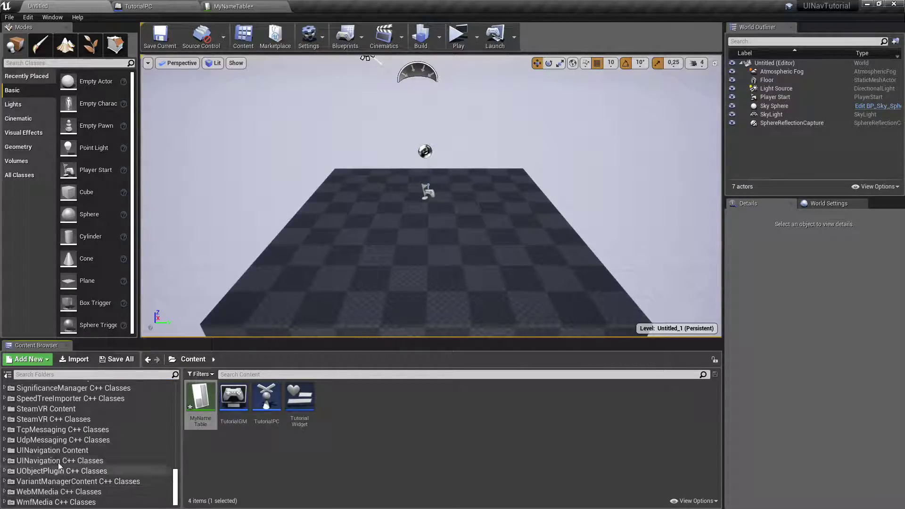
{"action": "double_click", "coordinate": [52, 450]}
{"action": "double_click", "coordinate": [233, 399]}
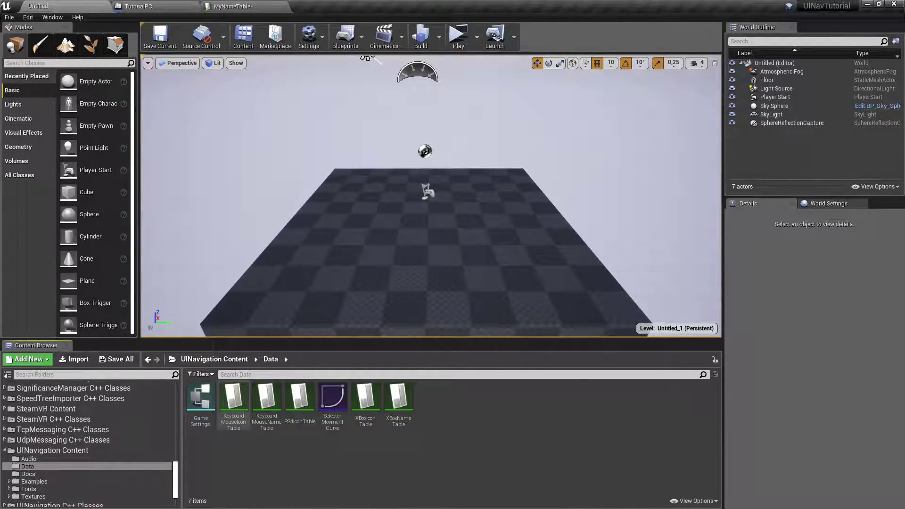
{"action": "double_click", "coordinate": [367, 397]}
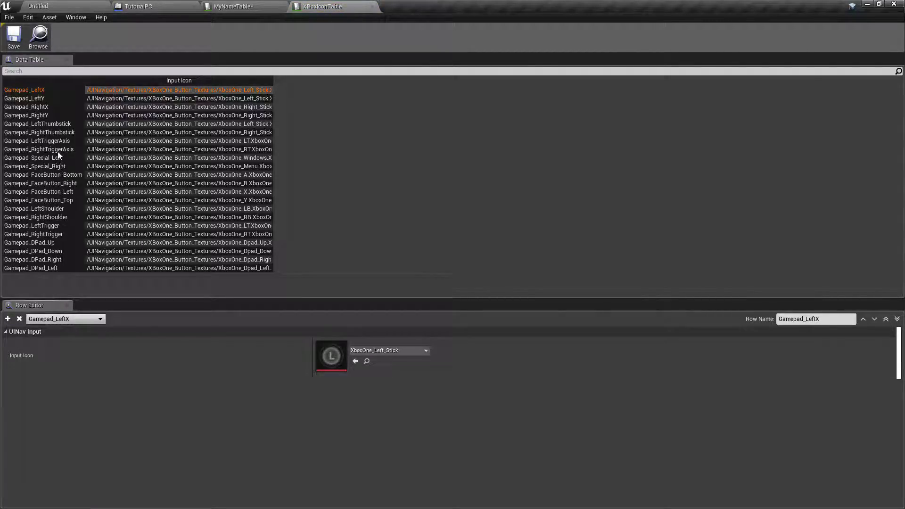
Step: Copy the row name Gamepad_RightShoulder from XBoxIconTable
{"action": "left_click", "coordinate": [45, 210]}
{"action": "left_click", "coordinate": [42, 217]}
{"action": "left_click", "coordinate": [850, 320]}
{"action": "left_click_drag", "start_coordinate": [847, 320], "coordinate": [756, 328]}
{"action": "key", "text": "ctrl+c"}
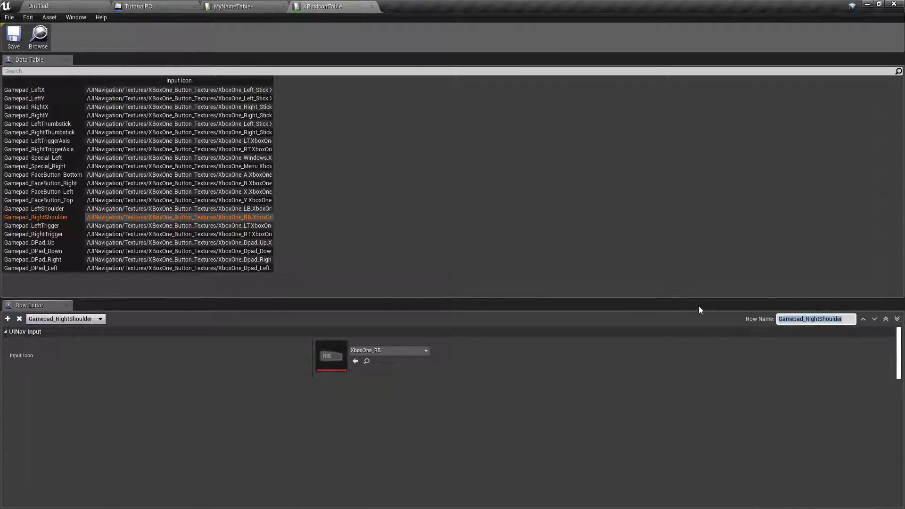
Step: Rename the new row in MyNameTable to Gamepad_RightShoulder using the copied name
{"action": "left_click", "coordinate": [251, 6]}
{"action": "left_click_drag", "start_coordinate": [809, 320], "coordinate": [773, 321]}
{"action": "key", "text": "ctrl+v"}
{"action": "key", "text": "Return"}
Step: Set the input name of the Gamepad_RightShoulder row to RB and save MyNameTable
{"action": "left_click", "coordinate": [347, 343]}
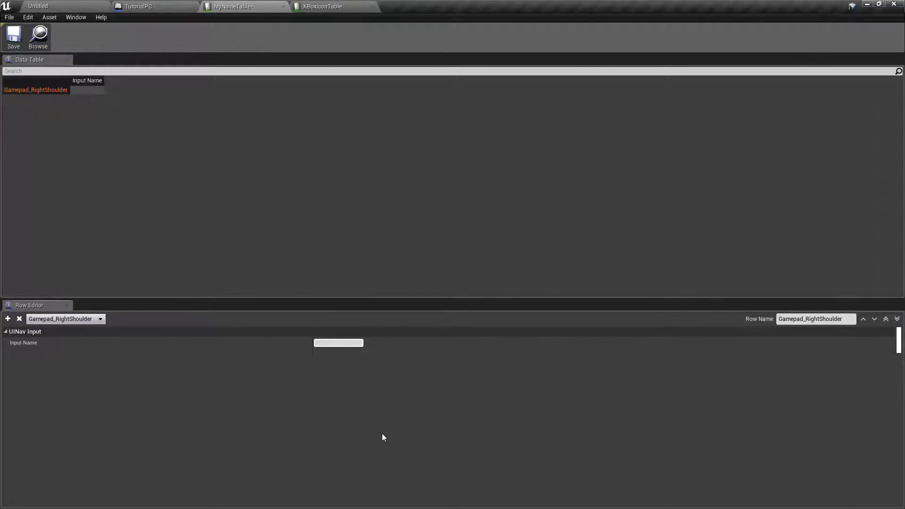
{"action": "type", "text": "RB"}
{"action": "key", "text": "Return"}
{"action": "left_click", "coordinate": [21, 41]}
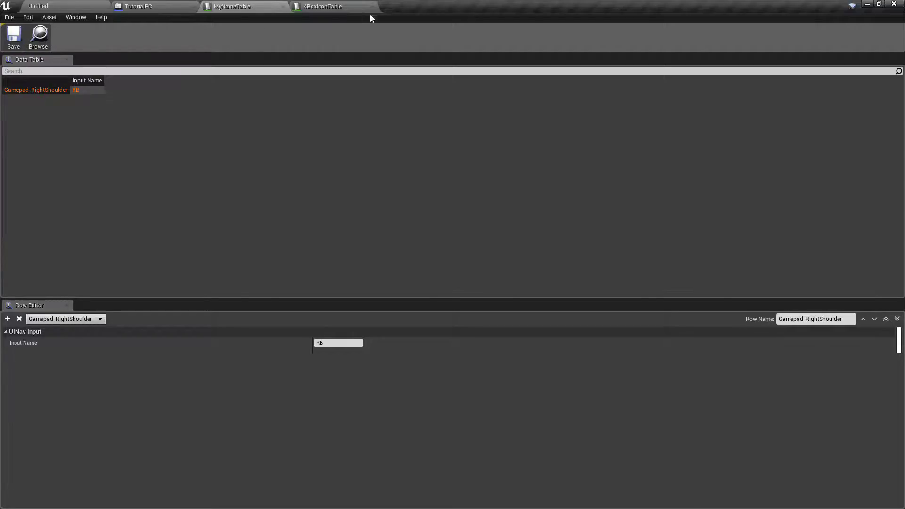
Step: Close XBoxIconTable and MyNameTable to return to the TutorialPC blueprint
{"action": "left_click", "coordinate": [351, 6]}
{"action": "left_click", "coordinate": [372, 7]}
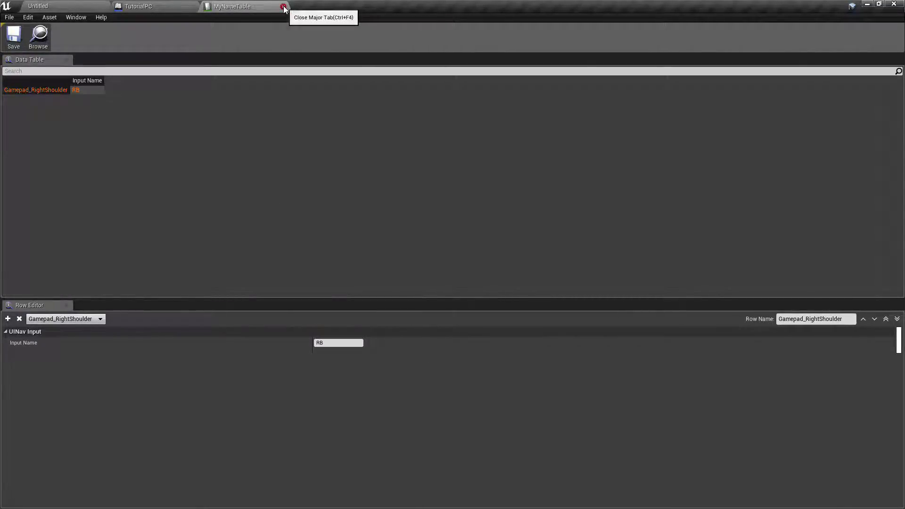
{"action": "left_click", "coordinate": [283, 6]}
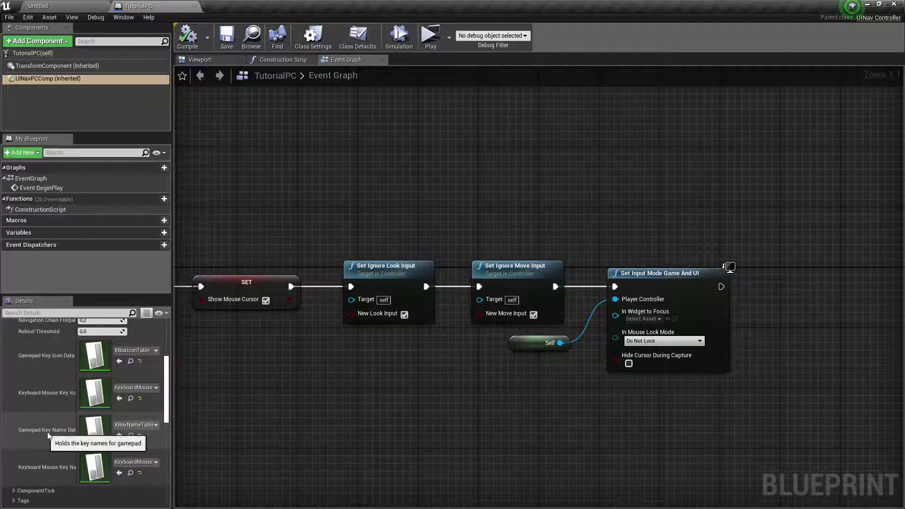
Step: Assign MyNameTable as the gamepad key name data of UINavPCComp and compile the blueprint
{"action": "left_click", "coordinate": [141, 425]}
{"action": "left_click", "coordinate": [156, 340]}
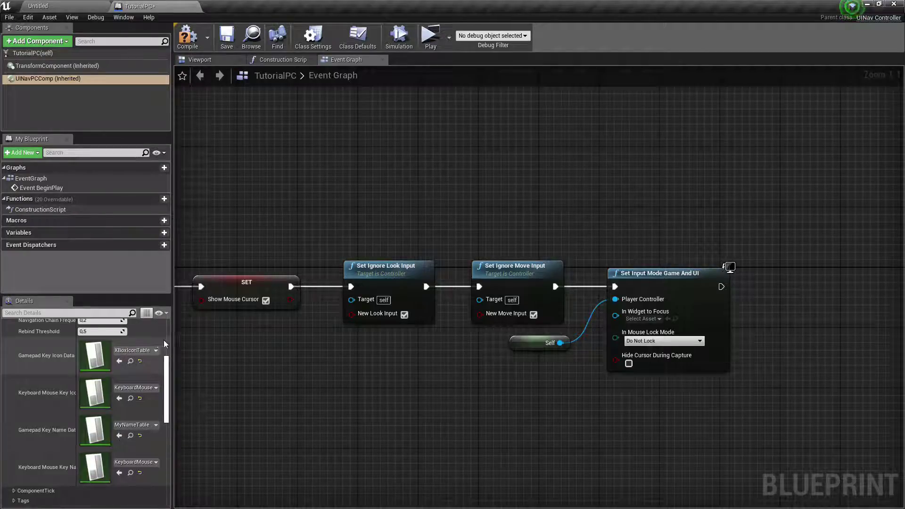
{"action": "left_click", "coordinate": [189, 47]}
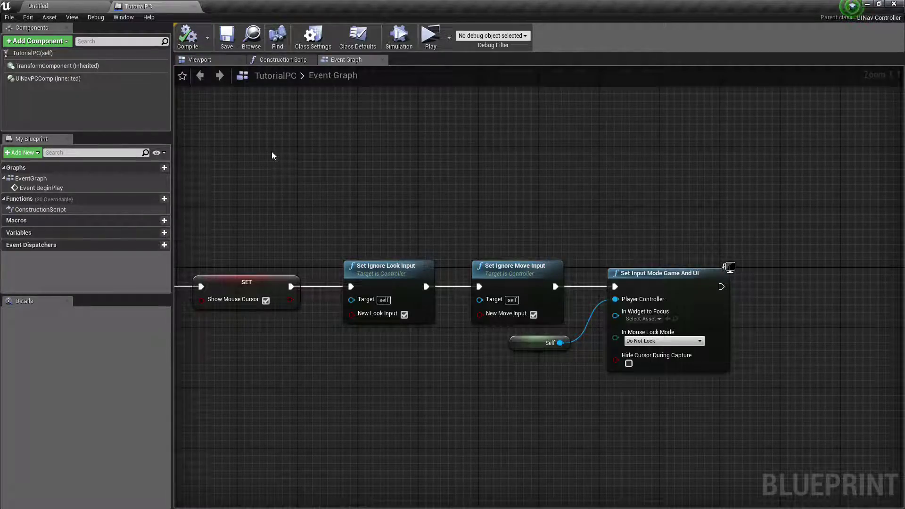
Step: Open TutorialWidget from the project content and add an Input Container to its canvas
{"action": "left_click", "coordinate": [59, 6]}
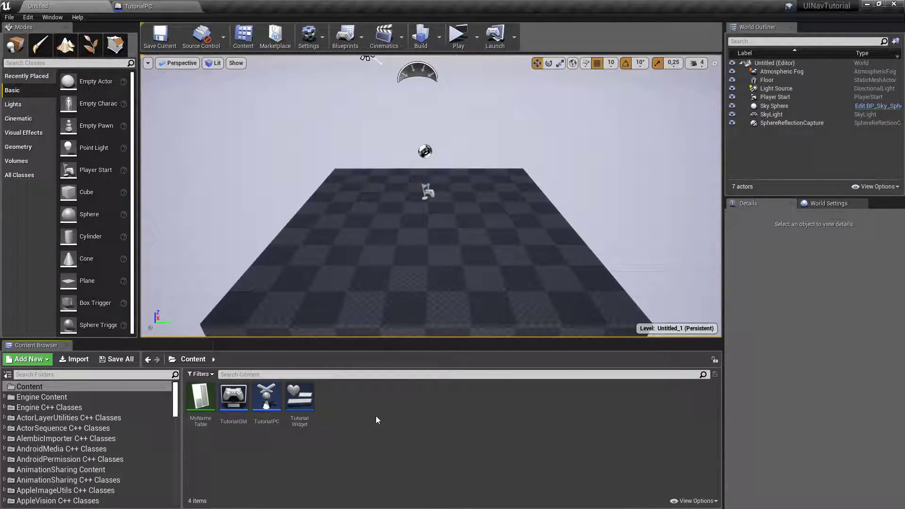
{"action": "double_click", "coordinate": [300, 399]}
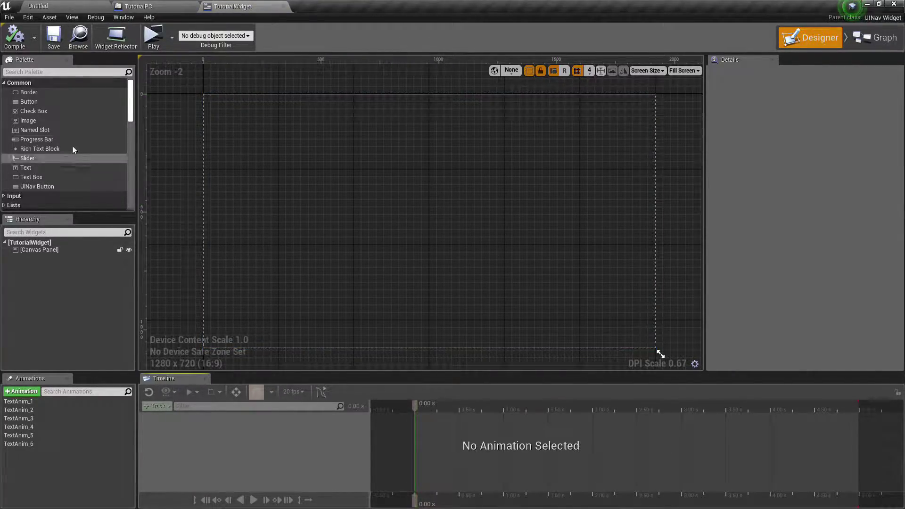
{"action": "scroll", "coordinate": [73, 146], "scroll_direction": "down", "scroll_amount": 10}
{"action": "scroll", "coordinate": [72, 142], "scroll_direction": "down", "scroll_amount": 5}
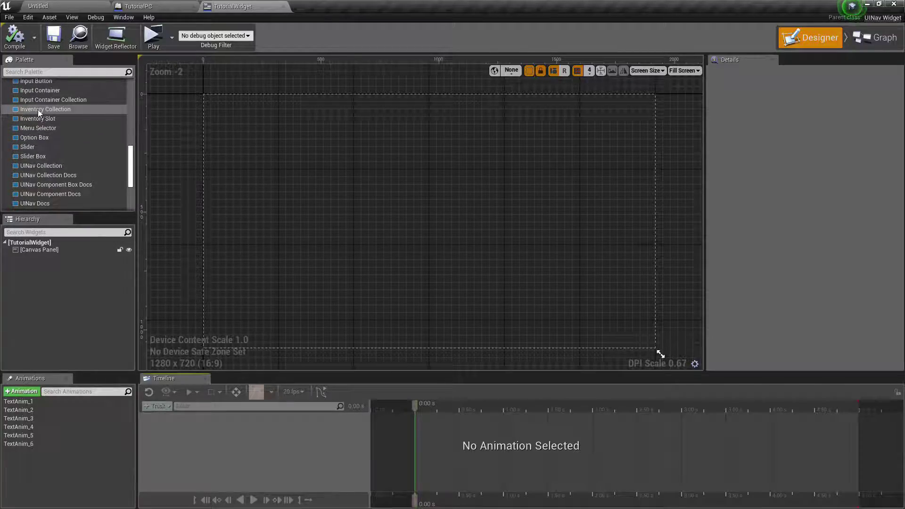
{"action": "left_click_drag", "start_coordinate": [38, 90], "coordinate": [521, 297]}
Step: Centre the Input Container on the canvas with 0,5 by 0,5 alignment and centre anchors, then save the widget
{"action": "left_click", "coordinate": [377, 199]}
{"action": "left_click", "coordinate": [378, 199]}
{"action": "left_click", "coordinate": [792, 170]}
{"action": "type", "text": "0,5"}
{"action": "key", "text": "Tab"}
{"action": "type", "text": "0,5"}
{"action": "key", "text": "Return"}
{"action": "left_click", "coordinate": [800, 112]}
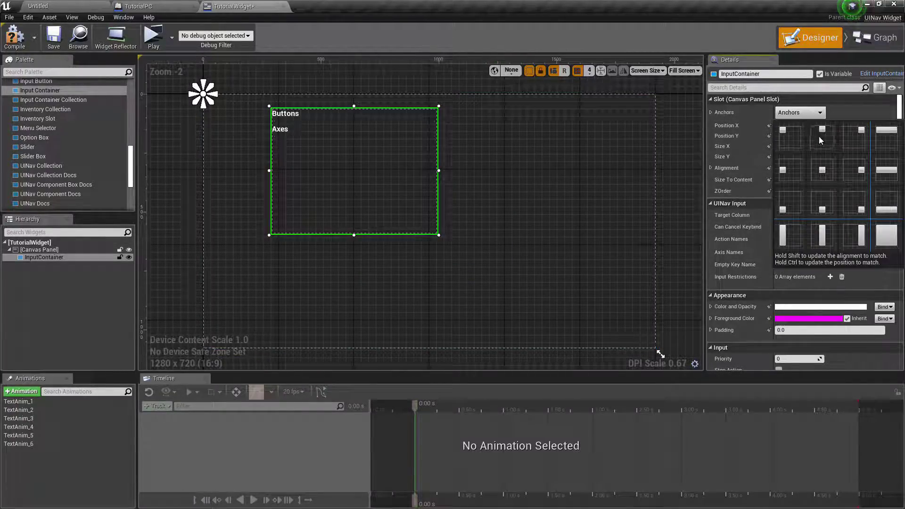
{"action": "left_click", "coordinate": [823, 169], "text": "ctrl"}
{"action": "left_click", "coordinate": [569, 204]}
{"action": "key", "text": "ctrl+s"}
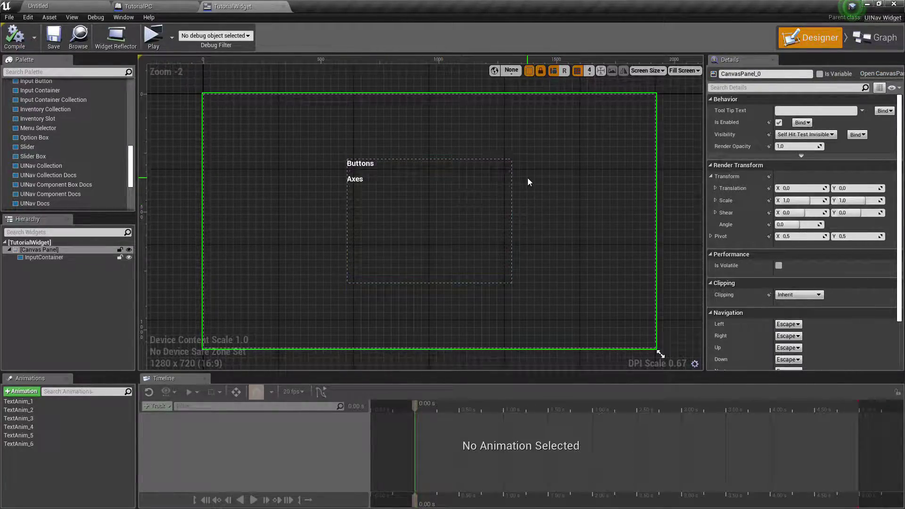
Step: Add an Event Ready for Setup node to TutorialWidget's event graph
{"action": "left_click", "coordinate": [876, 37]}
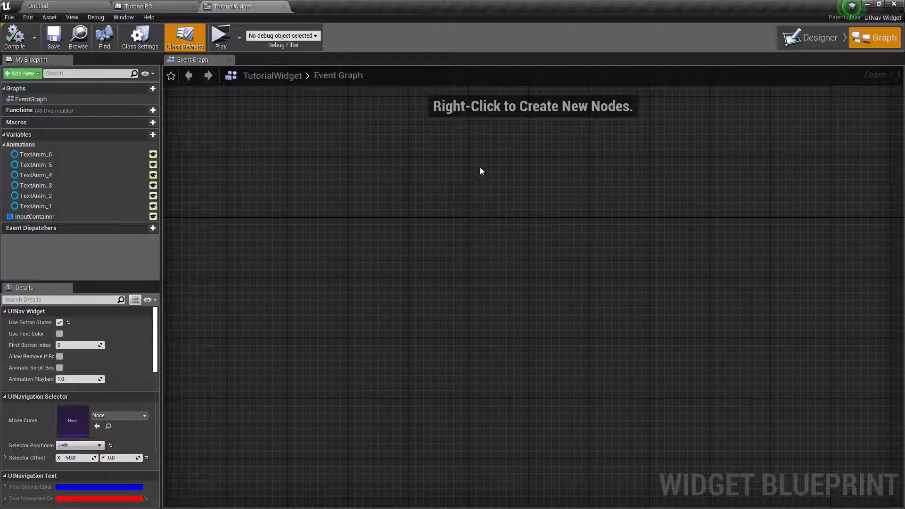
{"action": "right_click", "coordinate": [476, 178]}
{"action": "type", "text": "setup"}
{"action": "key", "text": "Return"}
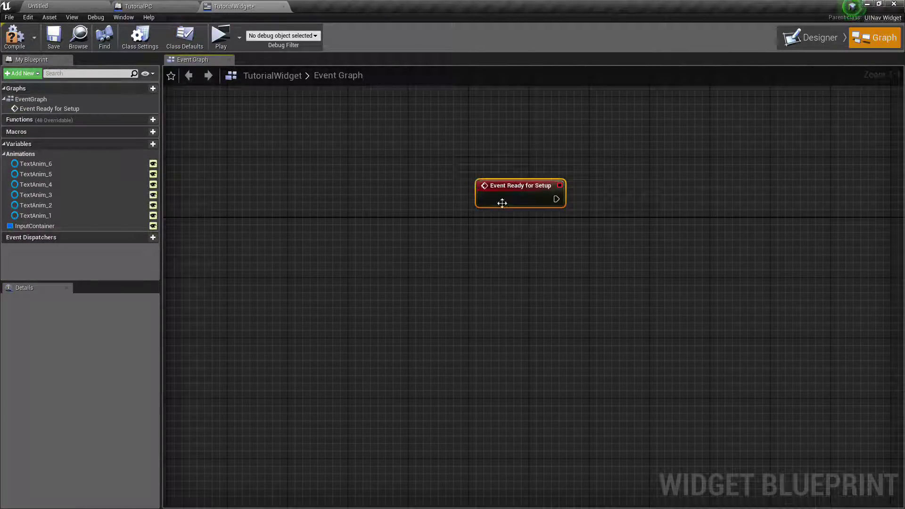
{"action": "left_click_drag", "start_coordinate": [502, 202], "coordinate": [494, 181]}
Step: Add an Append Navigation Grid 2D node and connect it to the execution output of Event Ready for Setup
{"action": "right_click", "coordinate": [608, 189]}
{"action": "type", "text": "ap"}
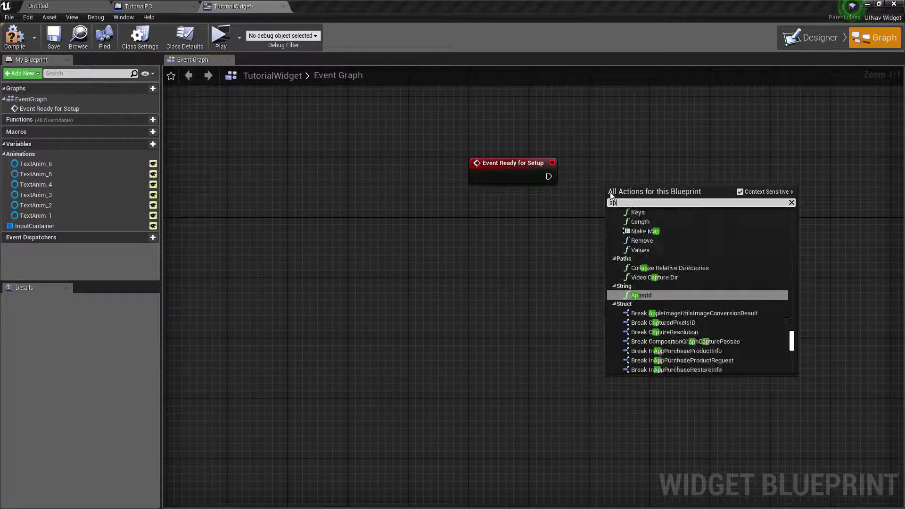
{"action": "type", "text": "pend"}
{"action": "left_click", "coordinate": [683, 258]}
{"action": "left_click_drag", "start_coordinate": [652, 207], "coordinate": [626, 160]}
{"action": "left_click_drag", "start_coordinate": [548, 176], "coordinate": [605, 176]}
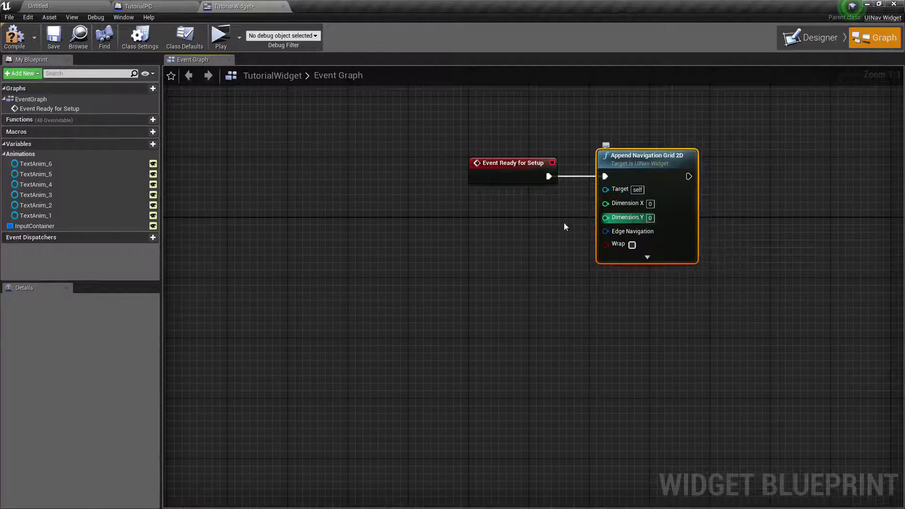
Step: Add an Input Container reference and feed its Keys Per Input value into Dimension X of the navigation grid node
{"action": "left_click_drag", "start_coordinate": [92, 227], "coordinate": [437, 222]}
{"action": "type", "text": "keysp"}
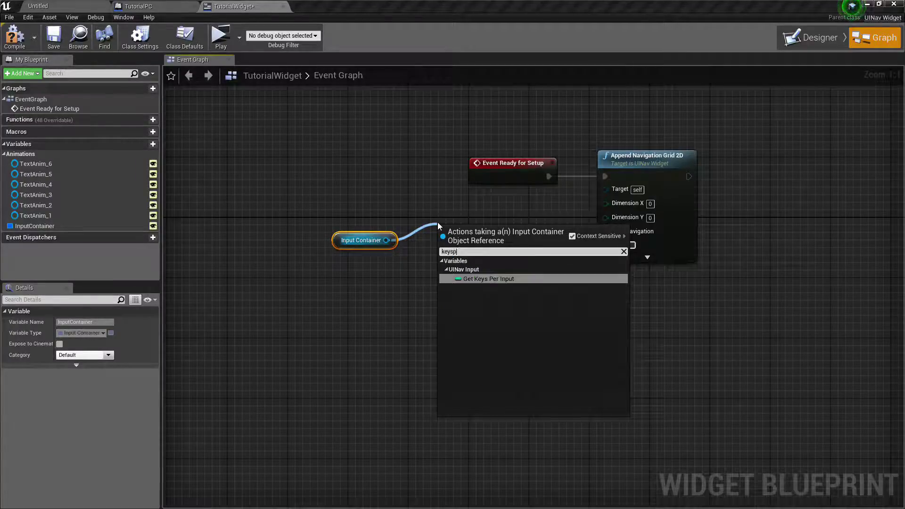
{"action": "key", "text": "Return"}
{"action": "left_click_drag", "start_coordinate": [483, 236], "coordinate": [644, 207]}
Step: Get Number Of Inputs from the Input Container reference and connect it to Dimension Y of the navigation grid node
{"action": "left_click_drag", "start_coordinate": [386, 240], "coordinate": [488, 252]}
{"action": "type", "text": "number"}
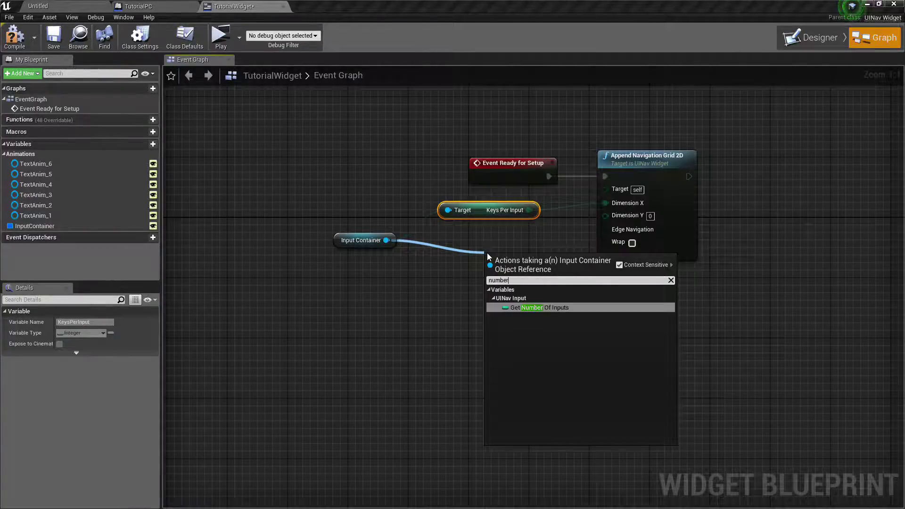
{"action": "key", "text": "Return"}
{"action": "left_click_drag", "start_coordinate": [488, 255], "coordinate": [436, 225]}
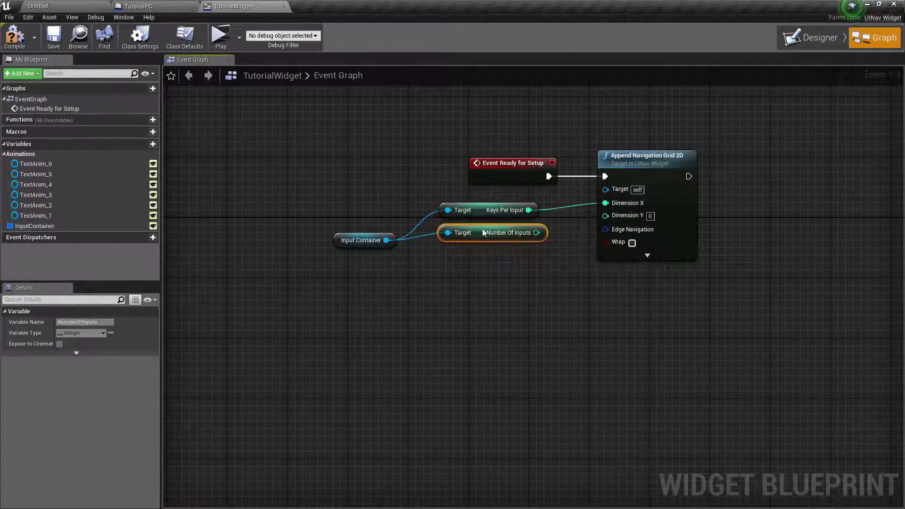
{"action": "left_click_drag", "start_coordinate": [529, 233], "coordinate": [646, 218]}
{"action": "left_click", "coordinate": [555, 304]}
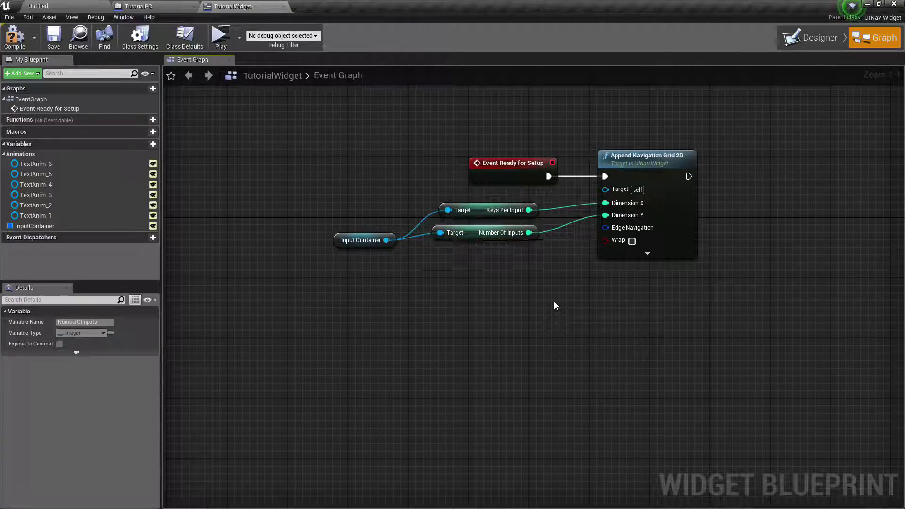
Step: Tidy the layout of the Input Container, Keys Per Input and Number Of Inputs nodes and compile the widget
{"action": "left_click_drag", "start_coordinate": [442, 178], "coordinate": [496, 236]}
{"action": "left_click_drag", "start_coordinate": [443, 235], "coordinate": [475, 241]}
{"action": "left_click_drag", "start_coordinate": [484, 238], "coordinate": [515, 238]}
{"action": "left_click_drag", "start_coordinate": [355, 243], "coordinate": [407, 228]}
{"action": "left_click", "coordinate": [15, 37]}
Step: In the designer, add two action names, Jump and Fire, to the InputContainer
{"action": "left_click", "coordinate": [815, 41]}
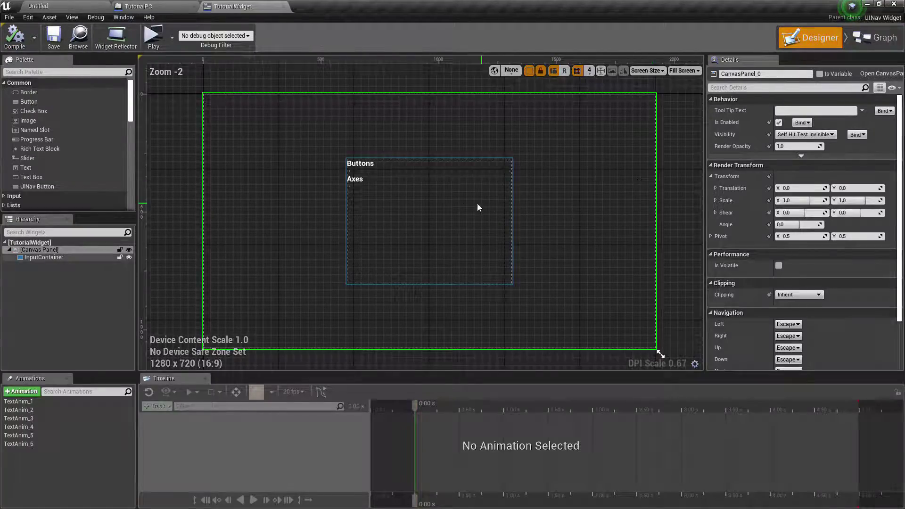
{"action": "left_click", "coordinate": [441, 203]}
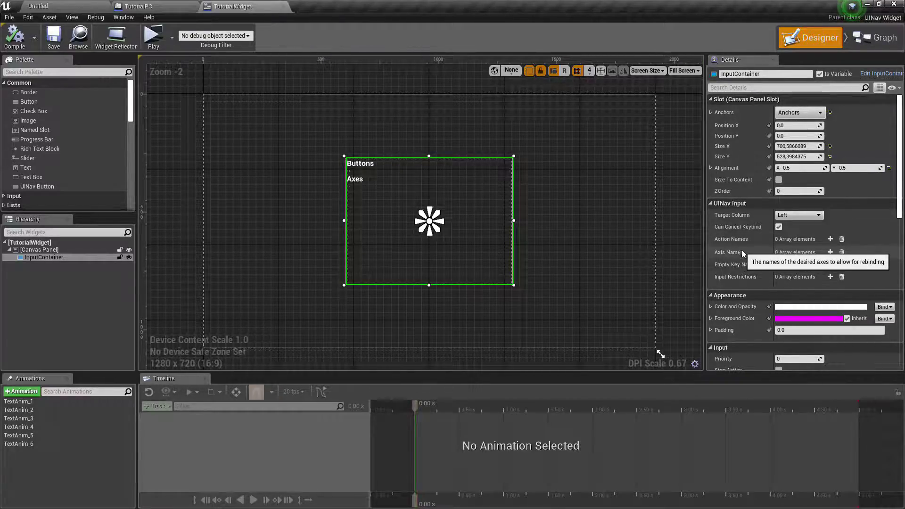
{"action": "left_click", "coordinate": [830, 239]}
{"action": "left_click", "coordinate": [830, 239]}
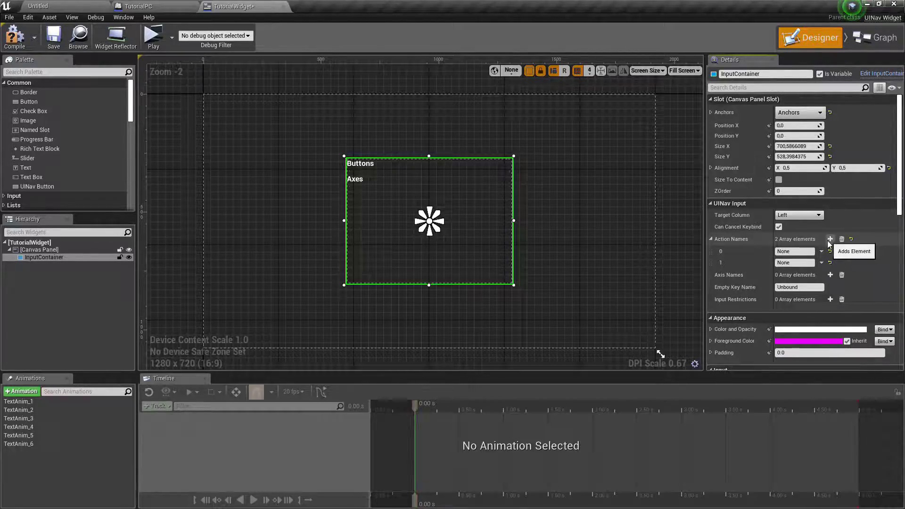
{"action": "left_click", "coordinate": [804, 253]}
{"action": "type", "text": "Jump"}
{"action": "key", "text": "Return"}
{"action": "left_click", "coordinate": [801, 262]}
{"action": "type", "text": "Fire"}
{"action": "key", "text": "Return"}
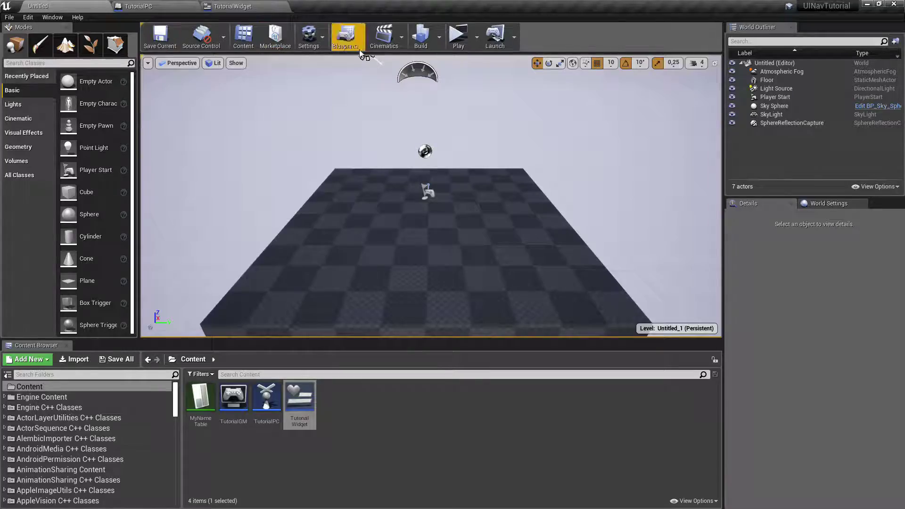
Step: Examine the keys assigned to the Jump and Fire action mappings in the project's Input settings
{"action": "left_click", "coordinate": [309, 37]}
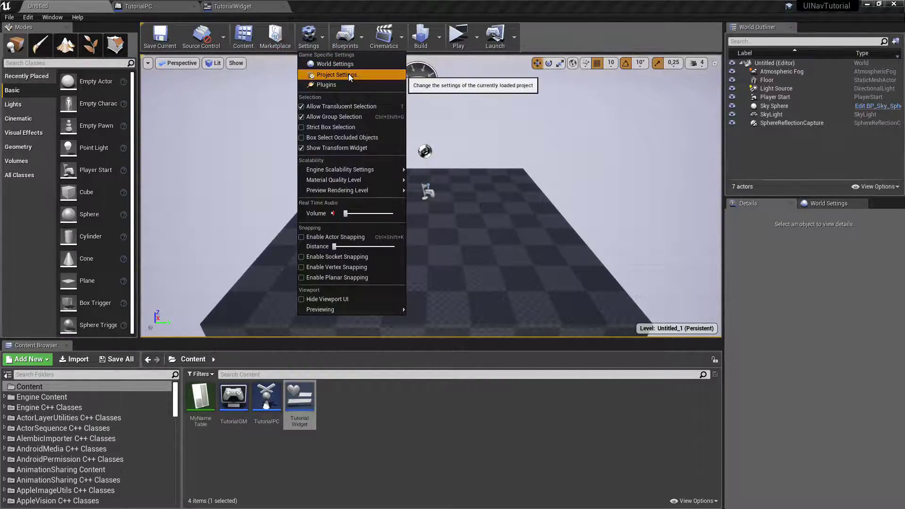
{"action": "left_click", "coordinate": [348, 75]}
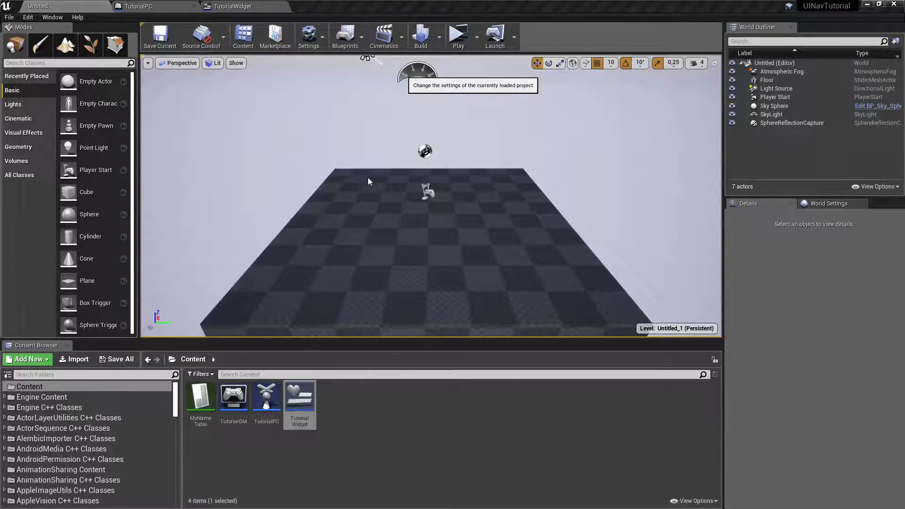
{"action": "scroll", "coordinate": [189, 191], "scroll_direction": "down", "scroll_amount": 5}
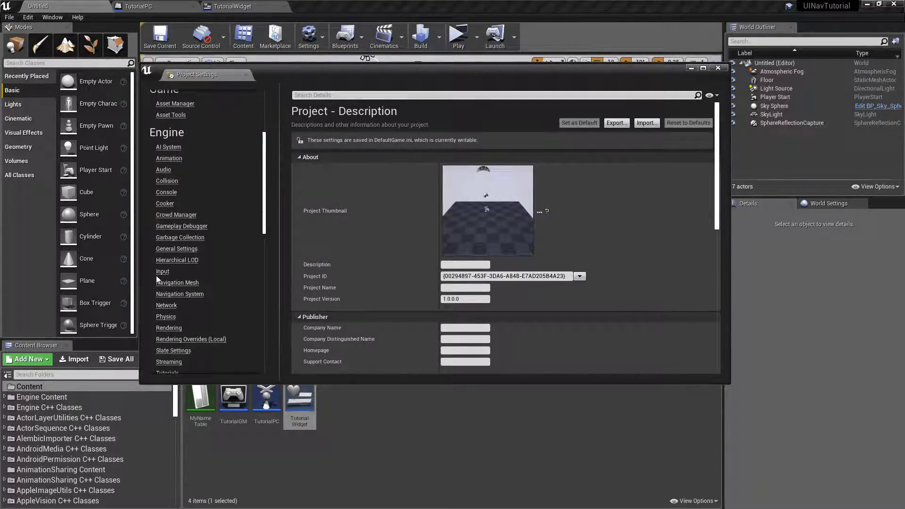
{"action": "left_click", "coordinate": [162, 272]}
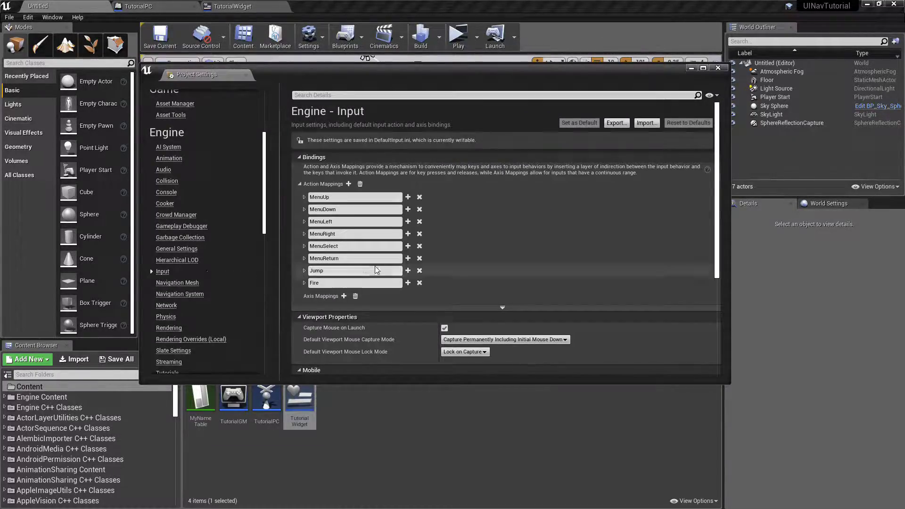
{"action": "left_click", "coordinate": [305, 283]}
{"action": "left_click", "coordinate": [304, 270]}
{"action": "scroll", "coordinate": [325, 255], "scroll_direction": "down", "scroll_amount": 2}
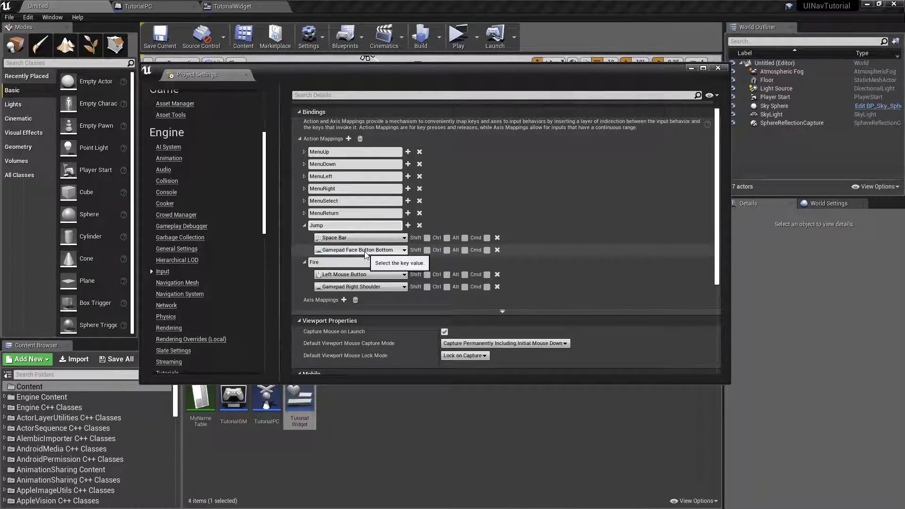
{"action": "left_click", "coordinate": [340, 263]}
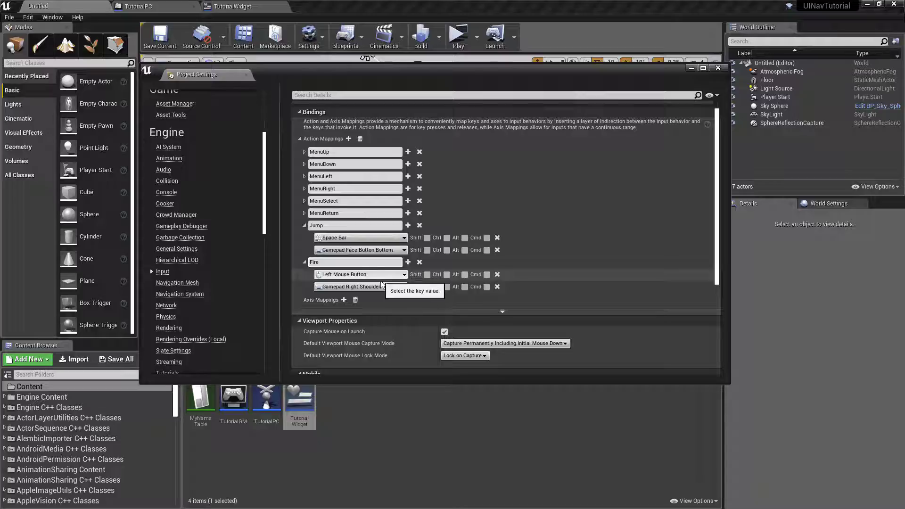
{"action": "left_click", "coordinate": [304, 225]}
{"action": "left_click", "coordinate": [304, 238]}
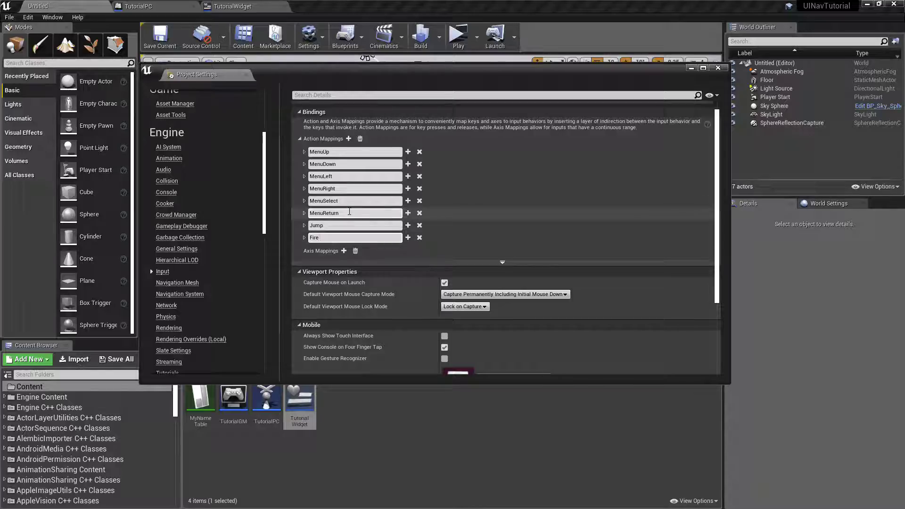
{"action": "left_click", "coordinate": [348, 188]}
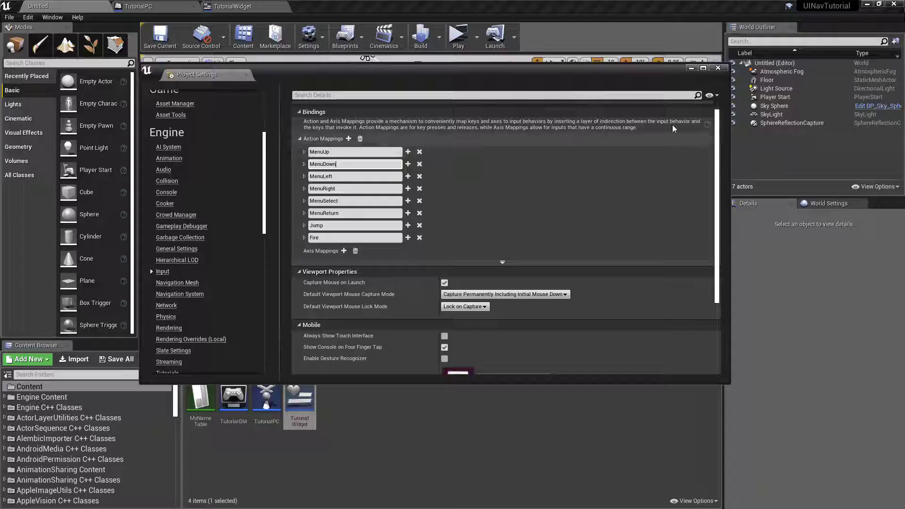
{"action": "left_click", "coordinate": [718, 67]}
Step: Return to TutorialWidget and choose Left as the InputContainer's target column
{"action": "left_click", "coordinate": [232, 6]}
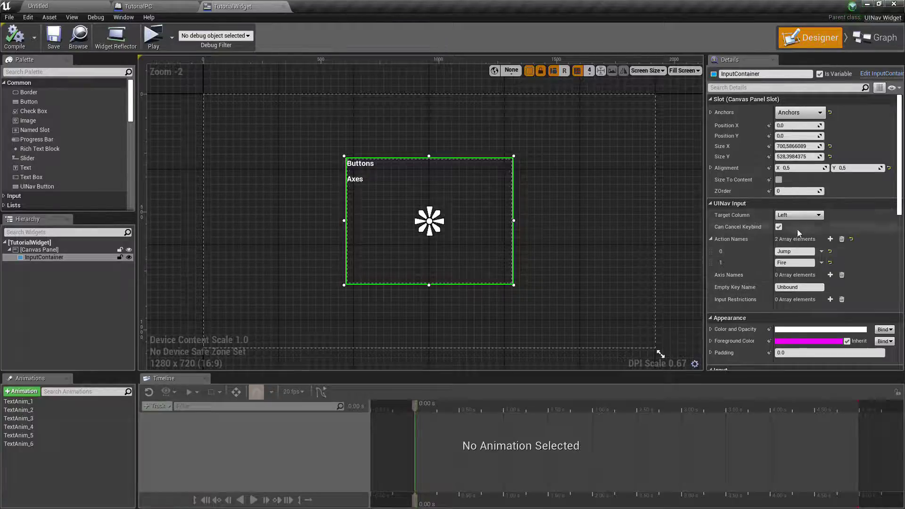
{"action": "left_click", "coordinate": [810, 215]}
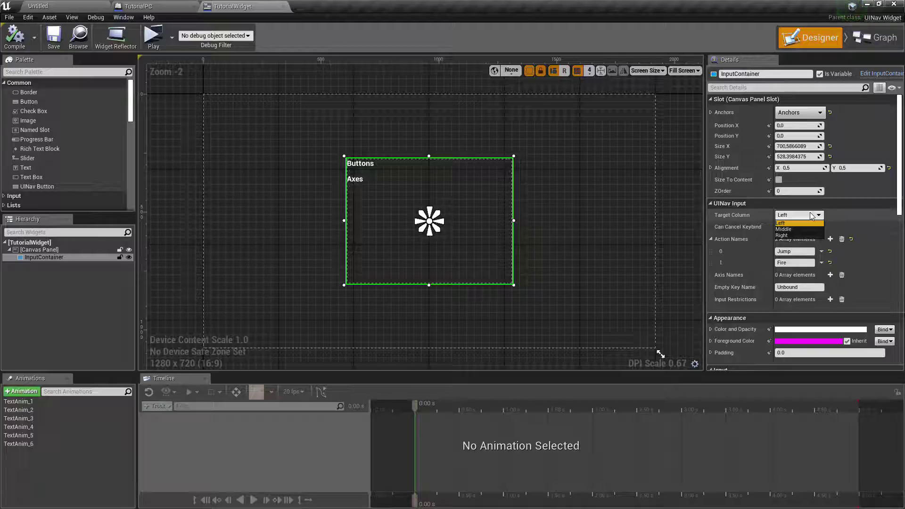
{"action": "left_click", "coordinate": [797, 223]}
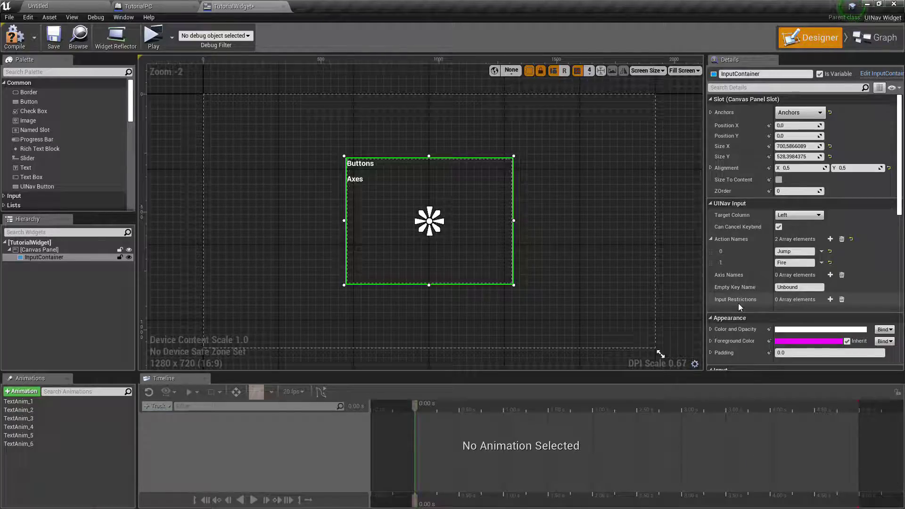
Step: Add two input restrictions to the InputContainer, None for the first and Keyboard and Mouse for the second, and compile
{"action": "left_click", "coordinate": [830, 299]}
{"action": "left_click", "coordinate": [796, 312]}
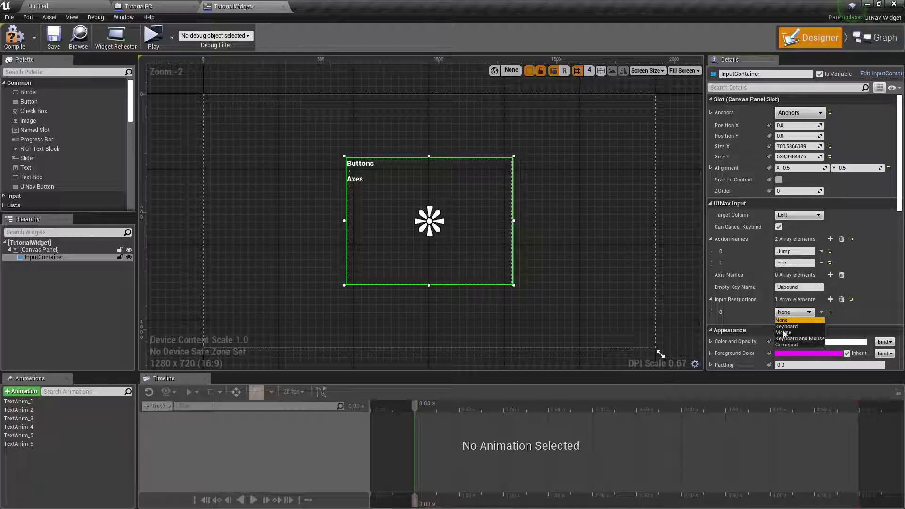
{"action": "left_click", "coordinate": [762, 315]}
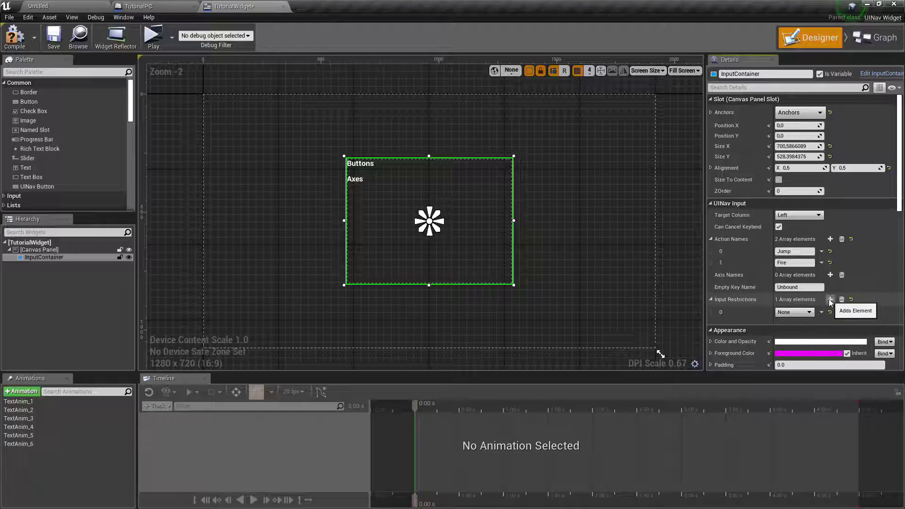
{"action": "left_click", "coordinate": [830, 300]}
{"action": "left_click", "coordinate": [790, 325]}
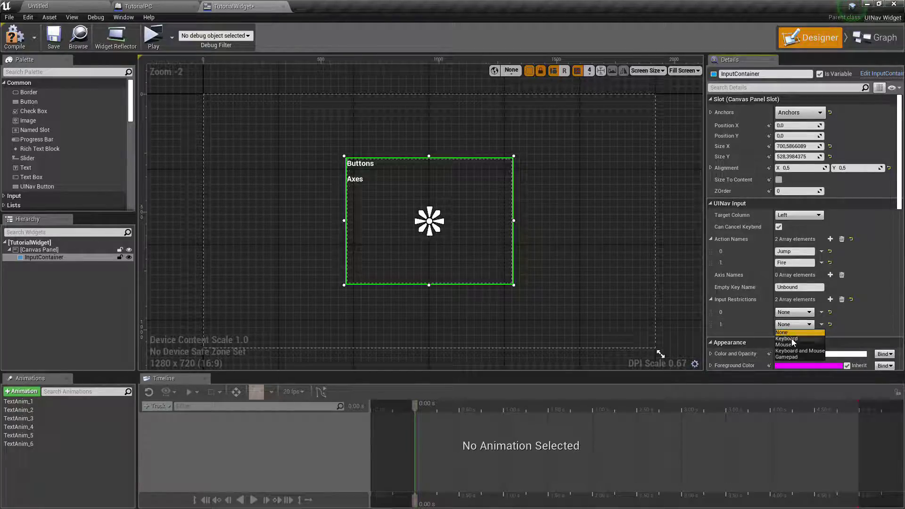
{"action": "left_click", "coordinate": [793, 351]}
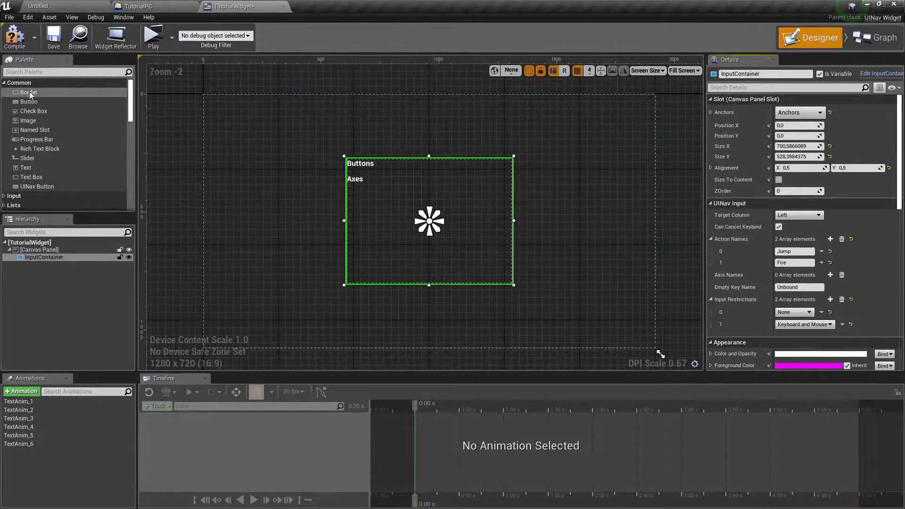
{"action": "left_click", "coordinate": [14, 36]}
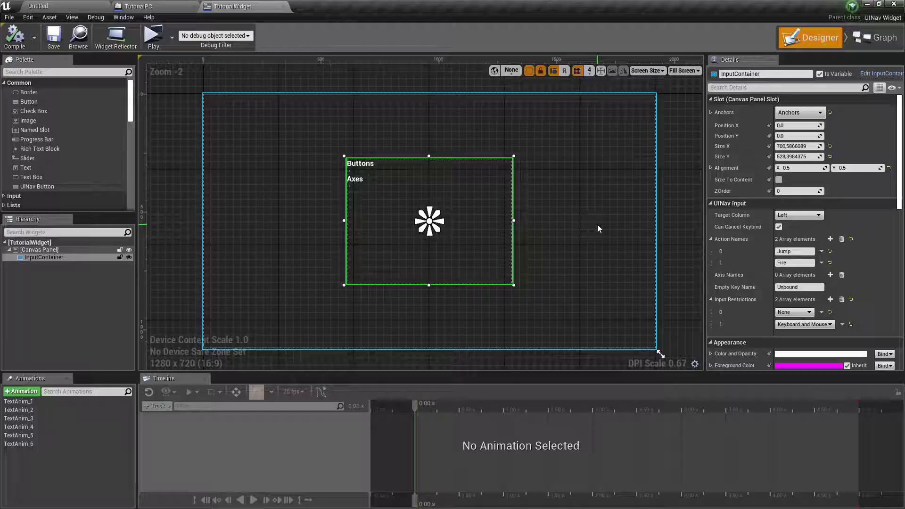
Step: Return to the level editor and play the level in a standalone preview window
{"action": "left_click", "coordinate": [73, 5]}
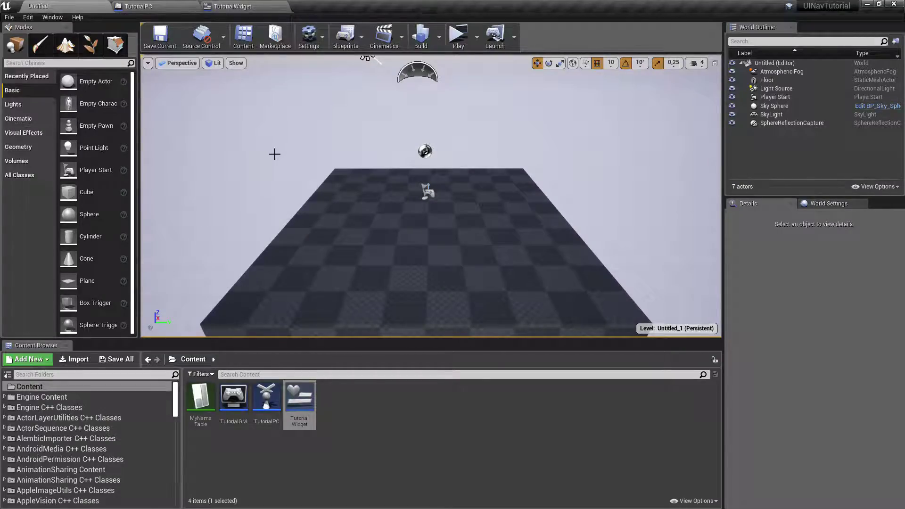
{"action": "left_click", "coordinate": [361, 393]}
{"action": "left_click", "coordinate": [336, 41]}
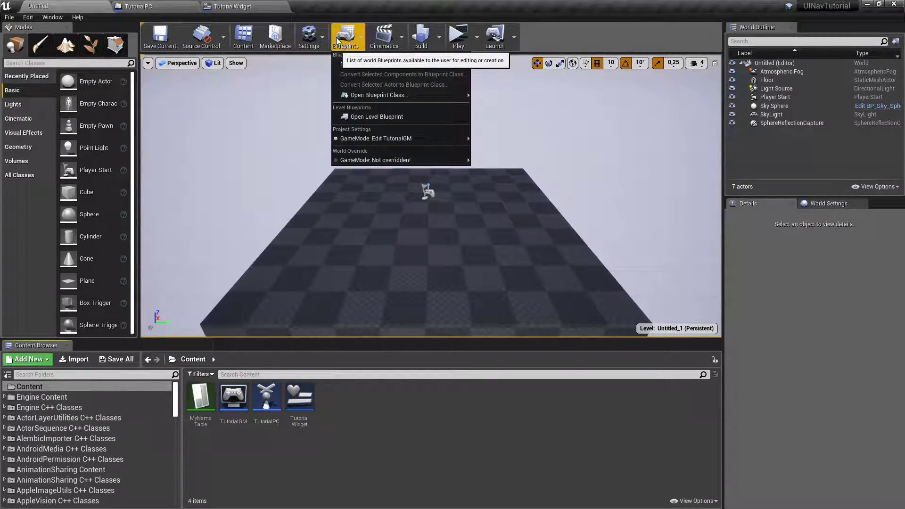
{"action": "left_click", "coordinate": [460, 35]}
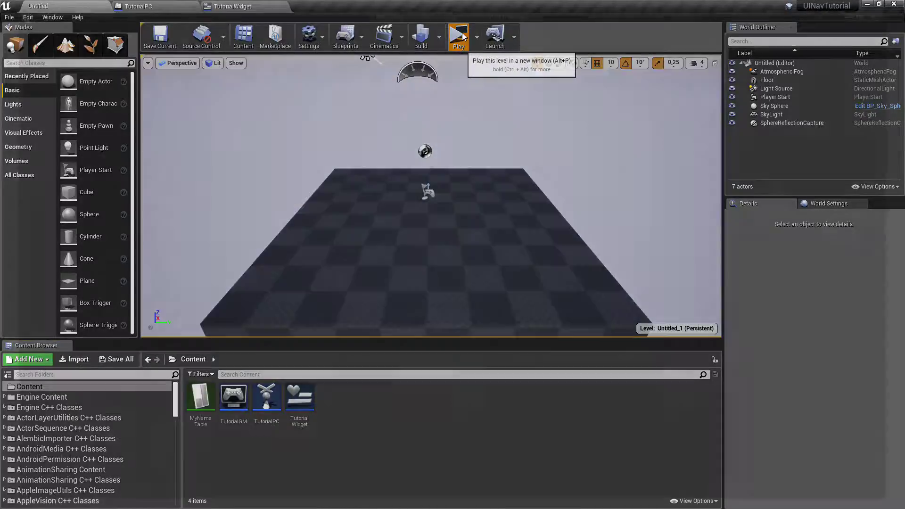
{"action": "left_click", "coordinate": [462, 35]}
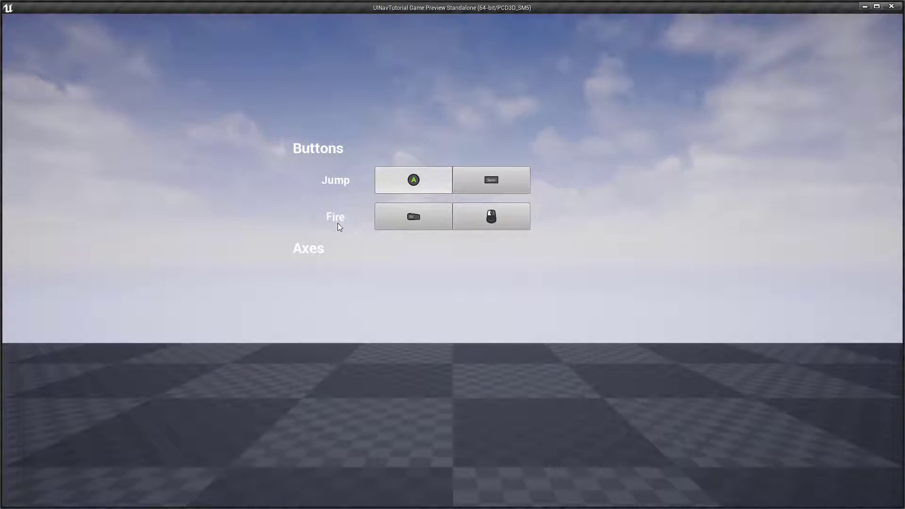
Step: Test rebinding the Jump action's second input in the running preview, trying Space and Ctrl
{"action": "left_click", "coordinate": [514, 181]}
{"action": "key", "text": "space"}
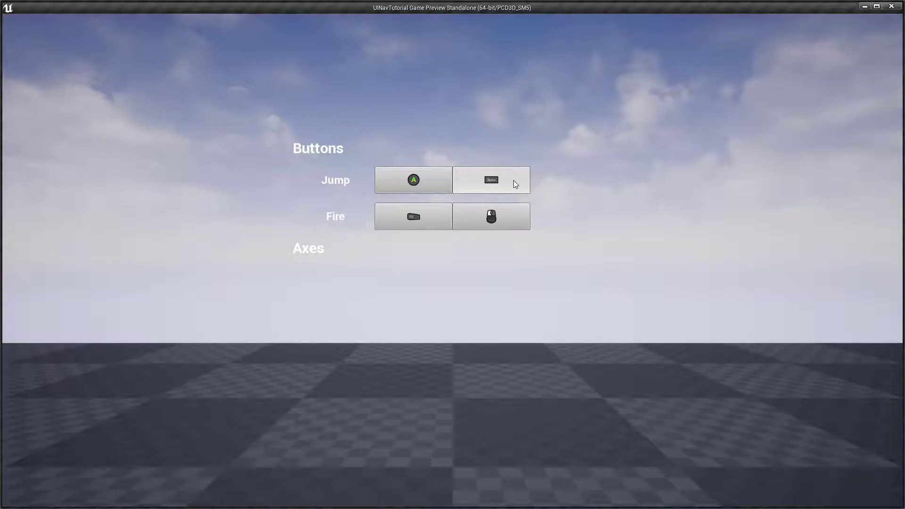
{"action": "left_click", "coordinate": [514, 180]}
{"action": "key", "text": "ctrl"}
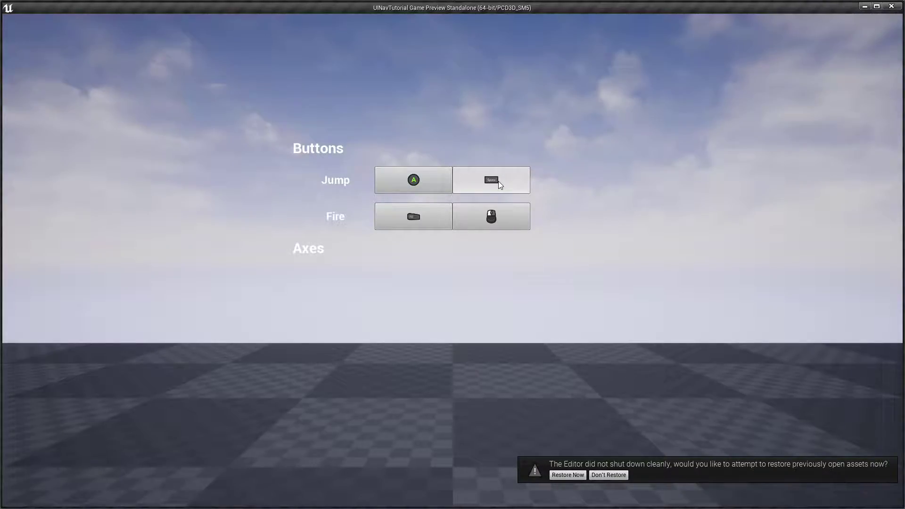
Step: Test rebinding the Fire action's second input in the running preview with the left mouse button
{"action": "left_click", "coordinate": [509, 215]}
{"action": "left_click", "coordinate": [509, 215]}
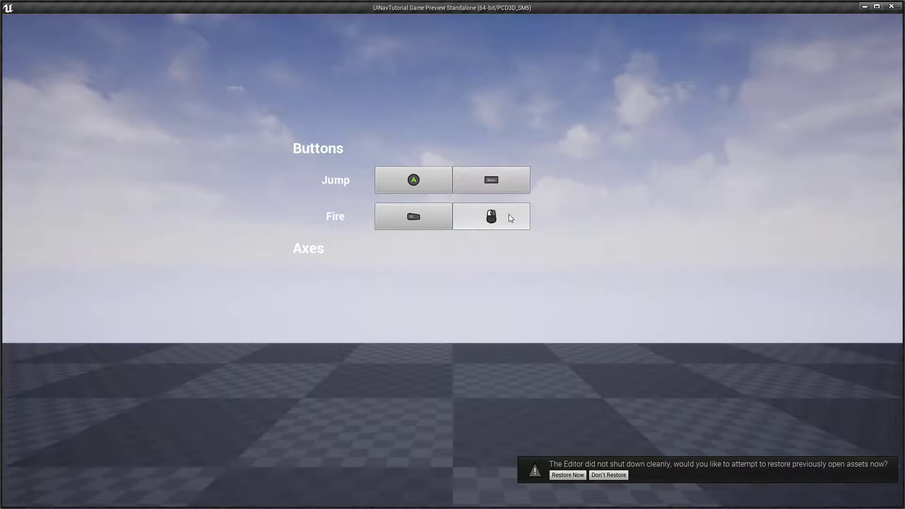
{"action": "left_click", "coordinate": [514, 223]}
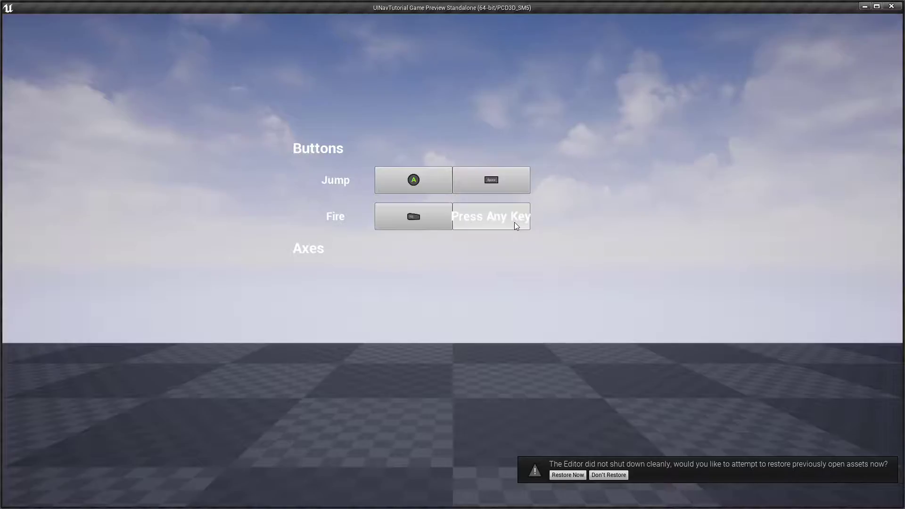
{"action": "left_click", "coordinate": [514, 223]}
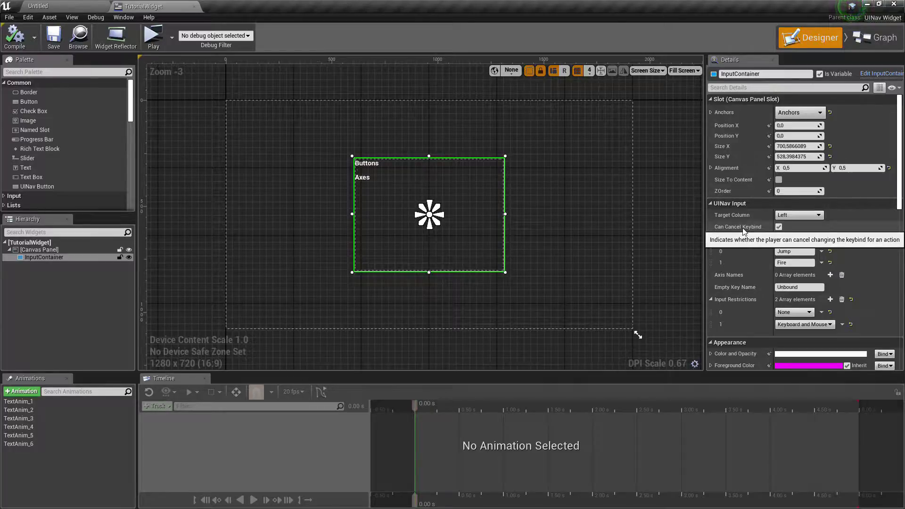
Step: Select the InputContainer in TutorialWidget and examine the Reset Input Settings node after Event On Setup Completed in the event graph
{"action": "scroll", "coordinate": [669, 233], "scroll_direction": "up", "scroll_amount": 1}
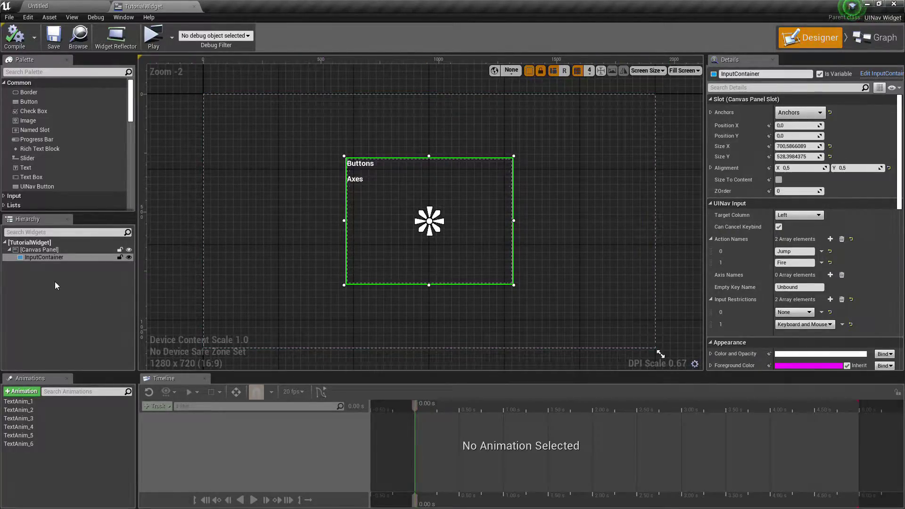
{"action": "left_click", "coordinate": [58, 257]}
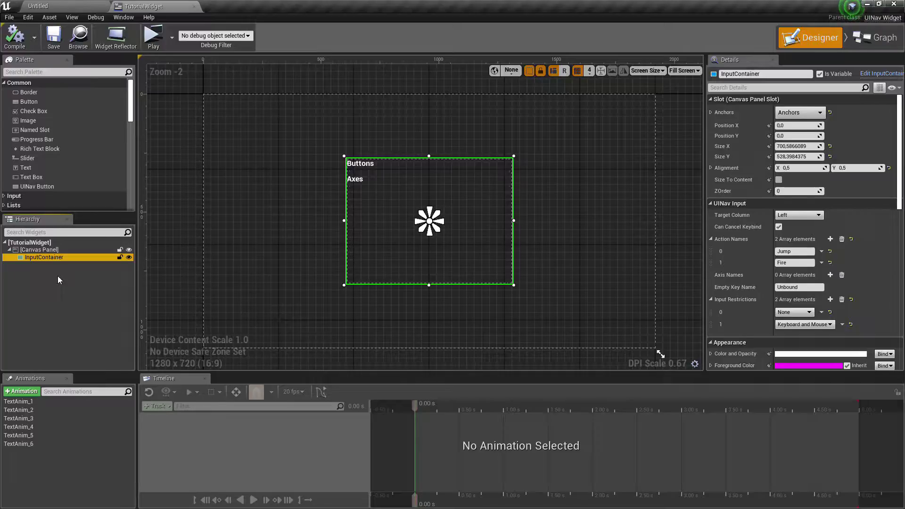
{"action": "left_click", "coordinate": [876, 38]}
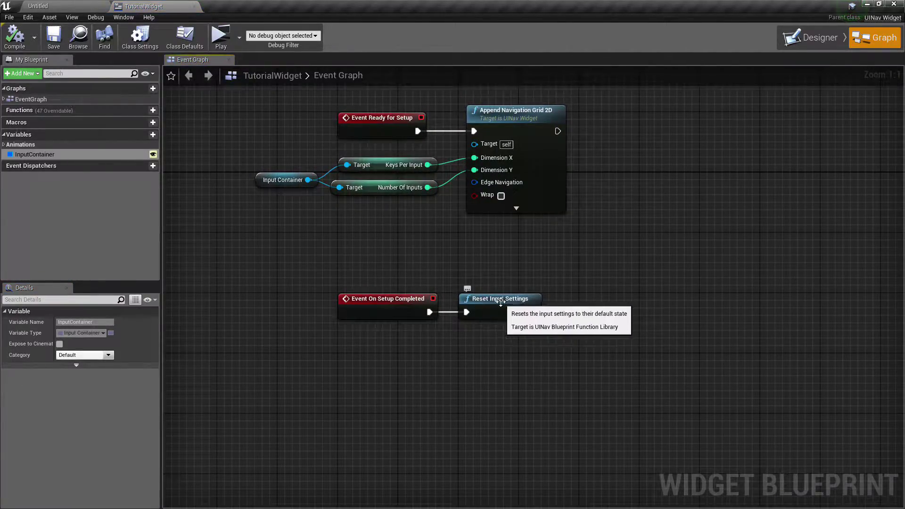
{"action": "right_click_drag", "start_coordinate": [490, 329], "coordinate": [451, 342]}
{"action": "left_click", "coordinate": [470, 275]}
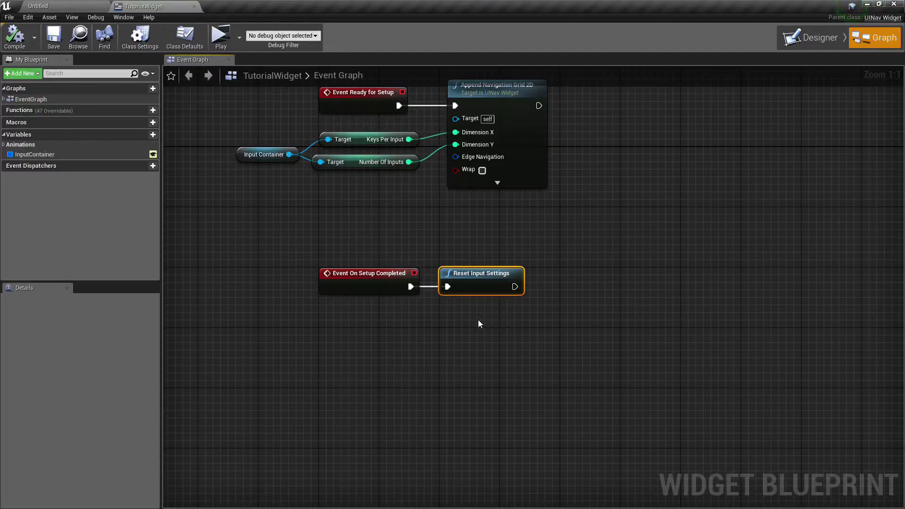
Step: Switch to File Explorer, open UINavInput.ini from the project's Saved/Config/Windows folder in Visual Studio Code, and examine its action mappings
{"action": "key", "text": "alt+Tab"}
{"action": "key", "text": "alt+Tab"}
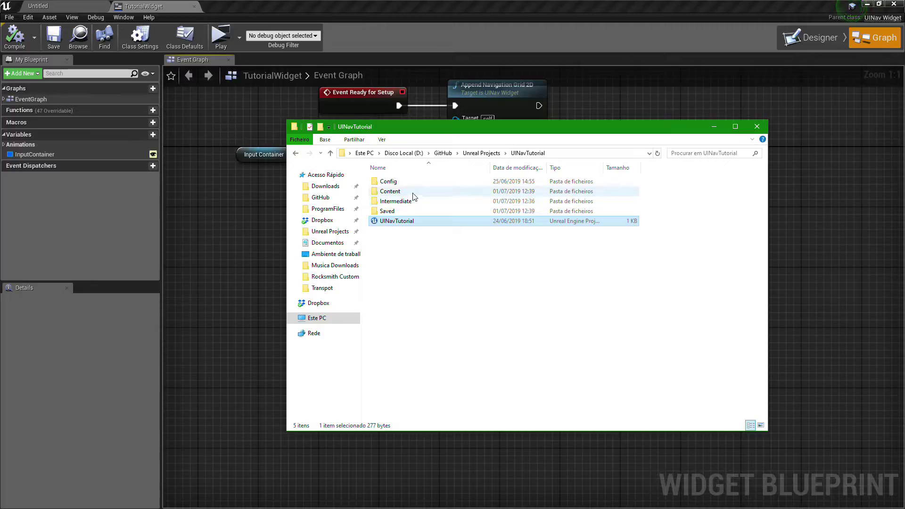
{"action": "double_click", "coordinate": [400, 213]}
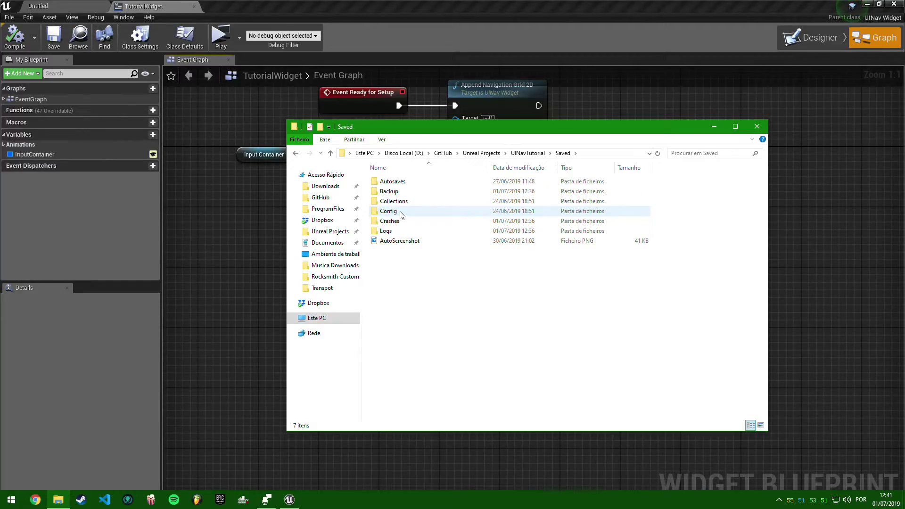
{"action": "double_click", "coordinate": [400, 211]}
{"action": "double_click", "coordinate": [400, 192]}
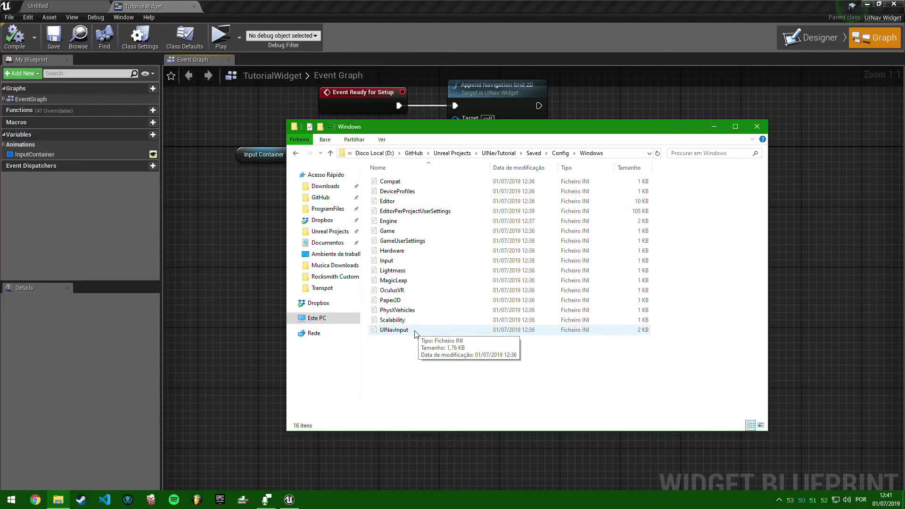
{"action": "double_click", "coordinate": [416, 331]}
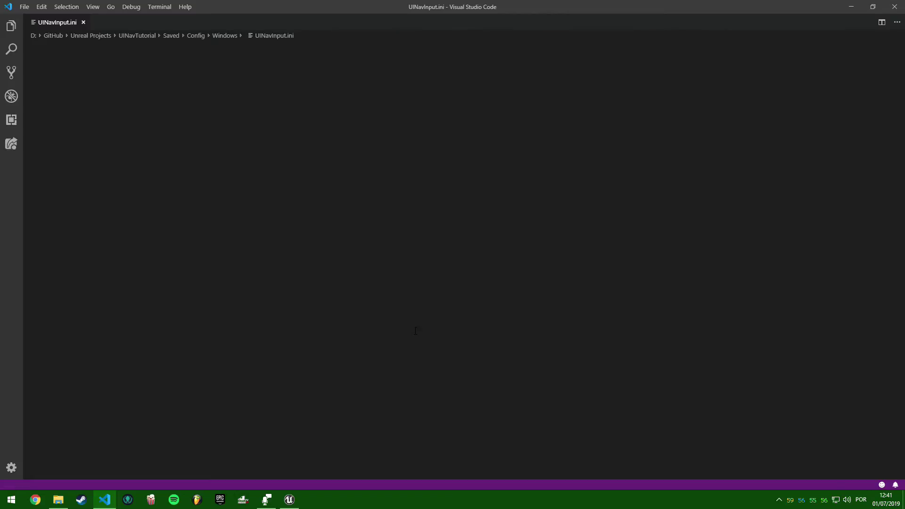
{"action": "left_click_drag", "start_coordinate": [350, 270], "coordinate": [16, 46]}
{"action": "left_click", "coordinate": [198, 261]}
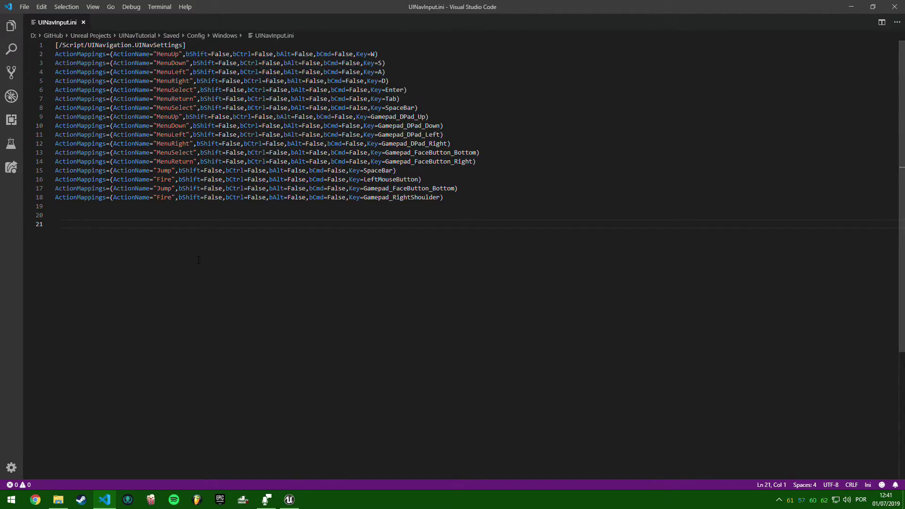